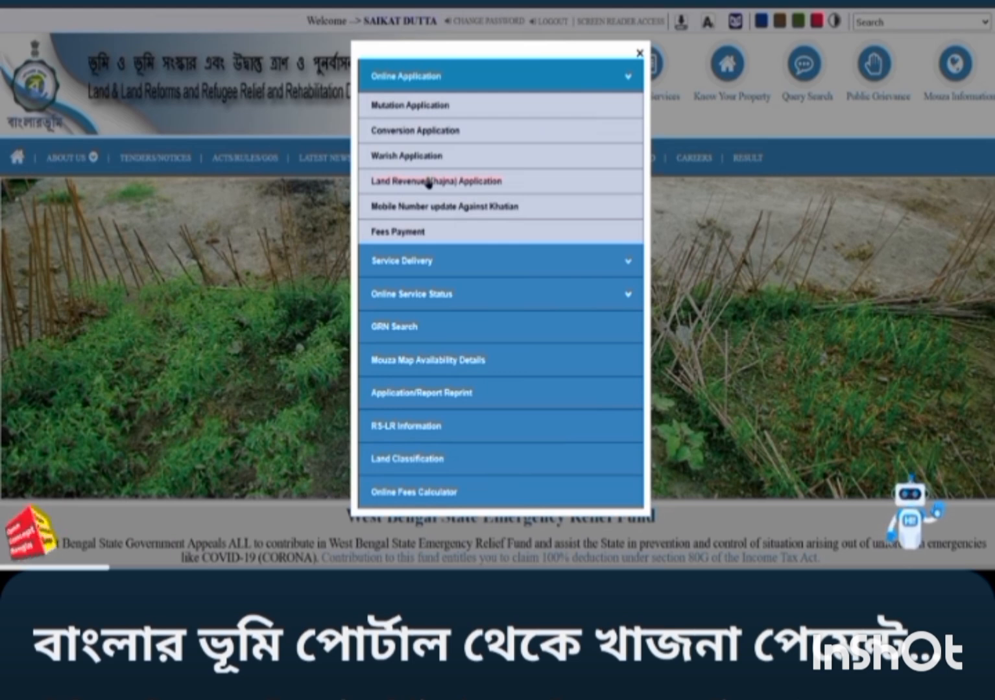
# Open the Land Revenue (Khajna) application and set district PURBA BARDHAMAN, block RAINA-2 and the mouza.
pyautogui.click(428, 182)
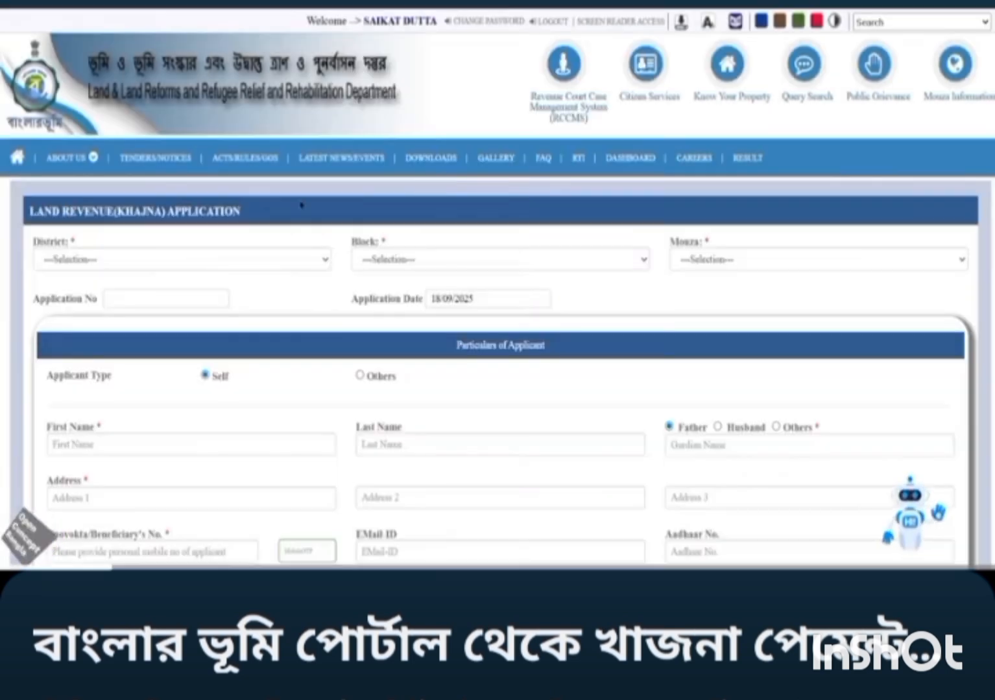
pyautogui.click(160, 262)
pyautogui.click(77, 13)
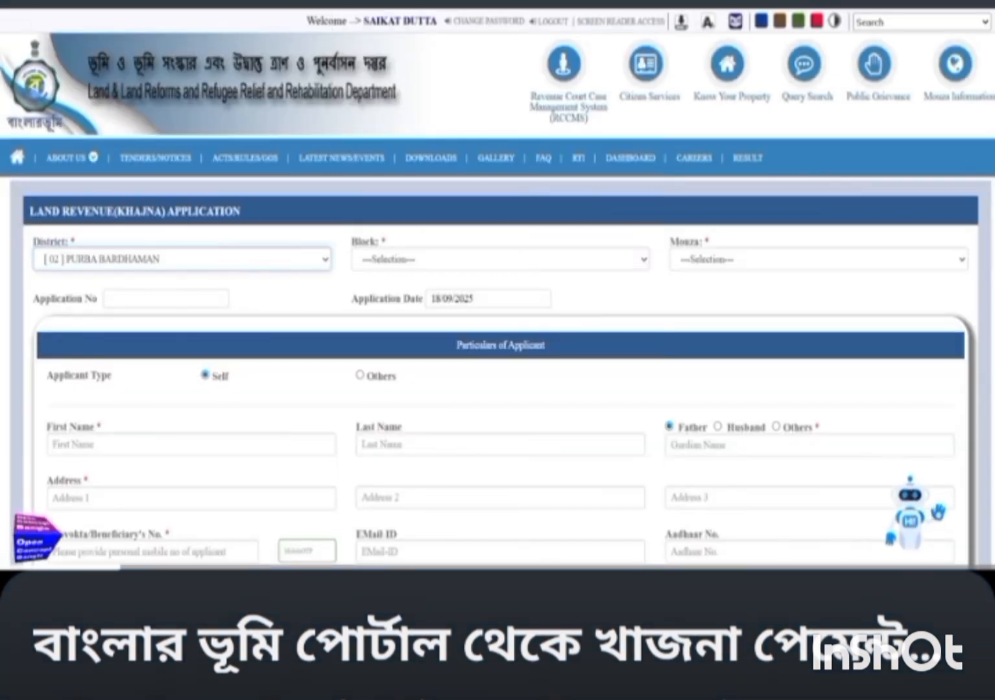
pyautogui.click(361, 260)
pyautogui.click(403, 49)
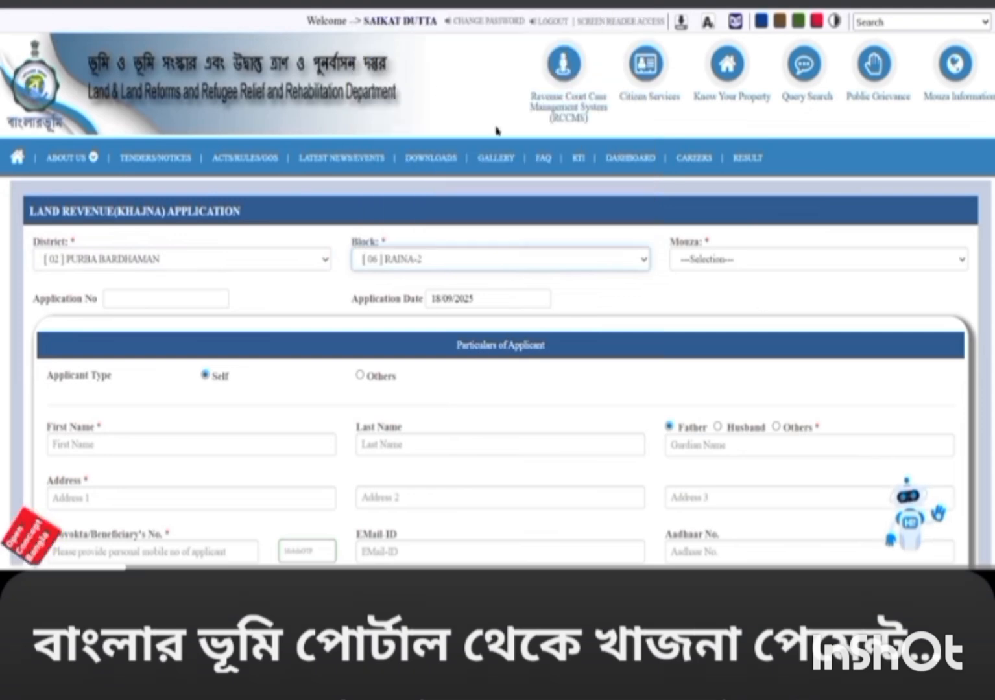
pyautogui.click(710, 259)
pyautogui.scroll(-20, 726, 195)
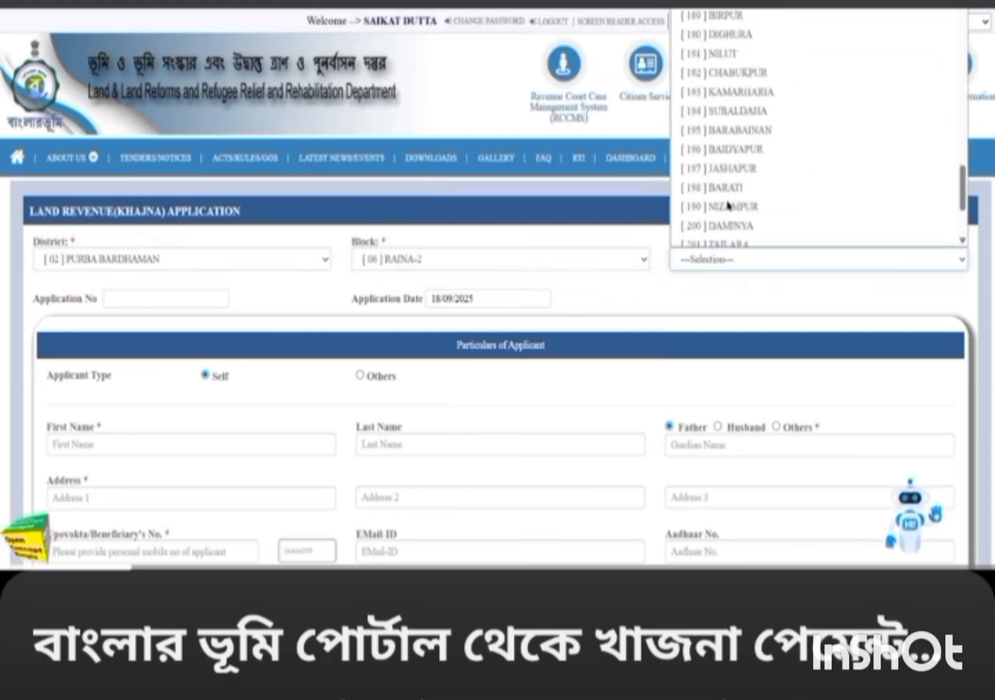
pyautogui.click(615, 270)
# Add plot 1391 to the application's plot details with land use [R4101]Fisharies (Self).
pyautogui.scroll(-4, 614, 270)
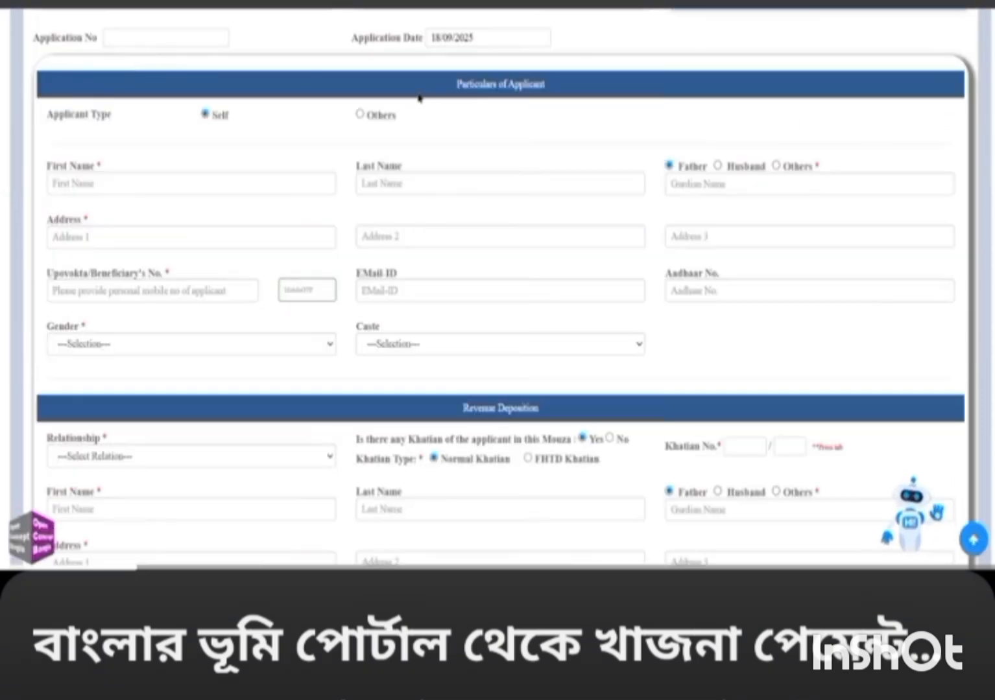
pyautogui.click(141, 39)
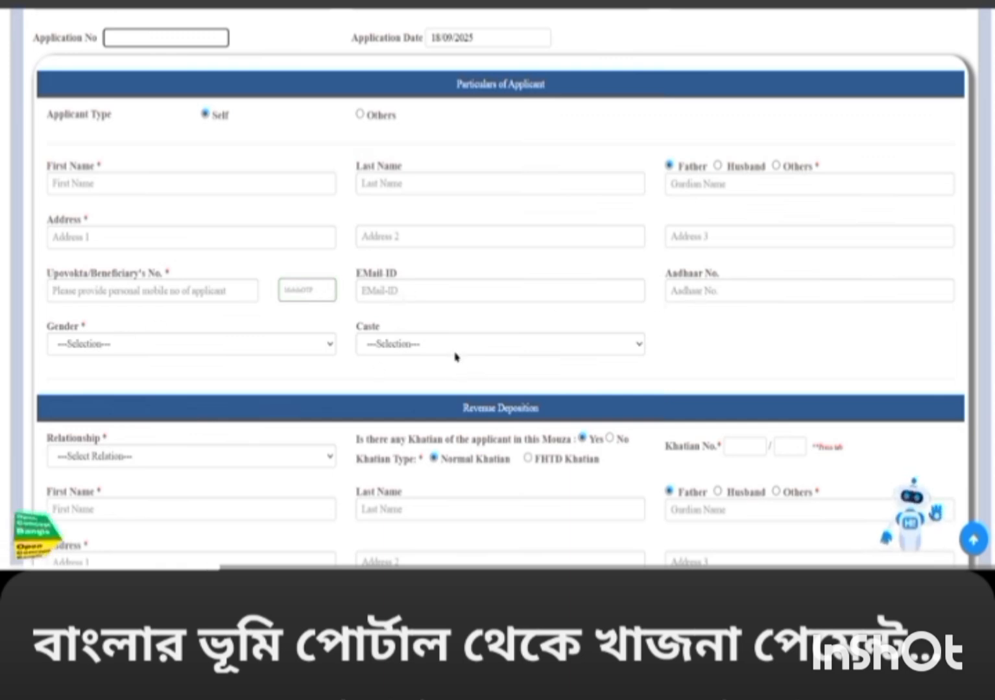
pyautogui.scroll(-5, 295, 284)
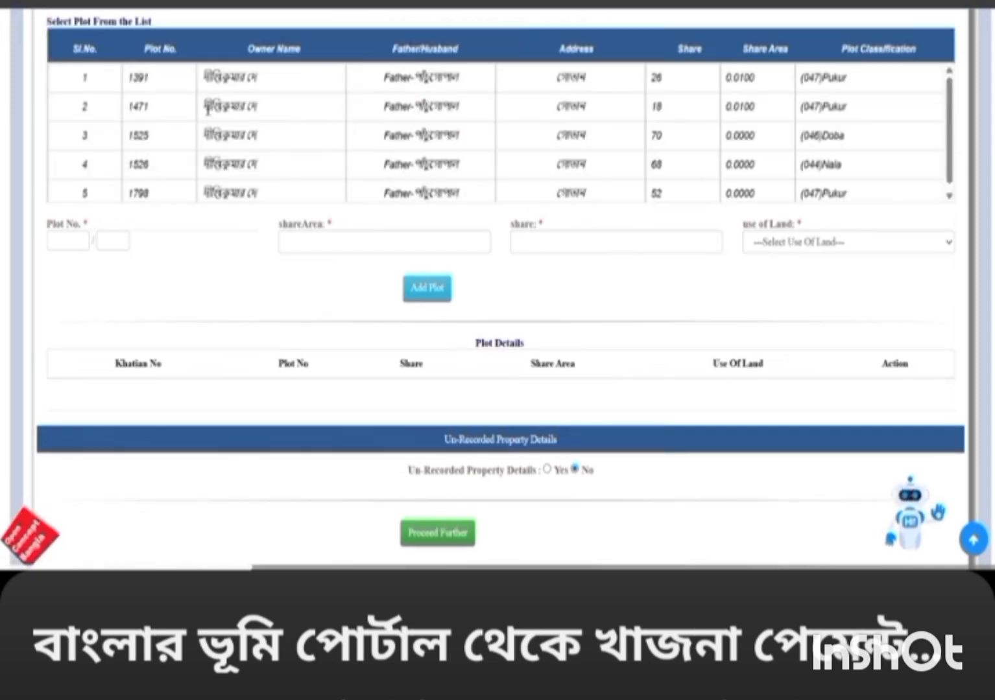
pyautogui.scroll(-1, 216, 102)
pyautogui.scroll(1, 217, 123)
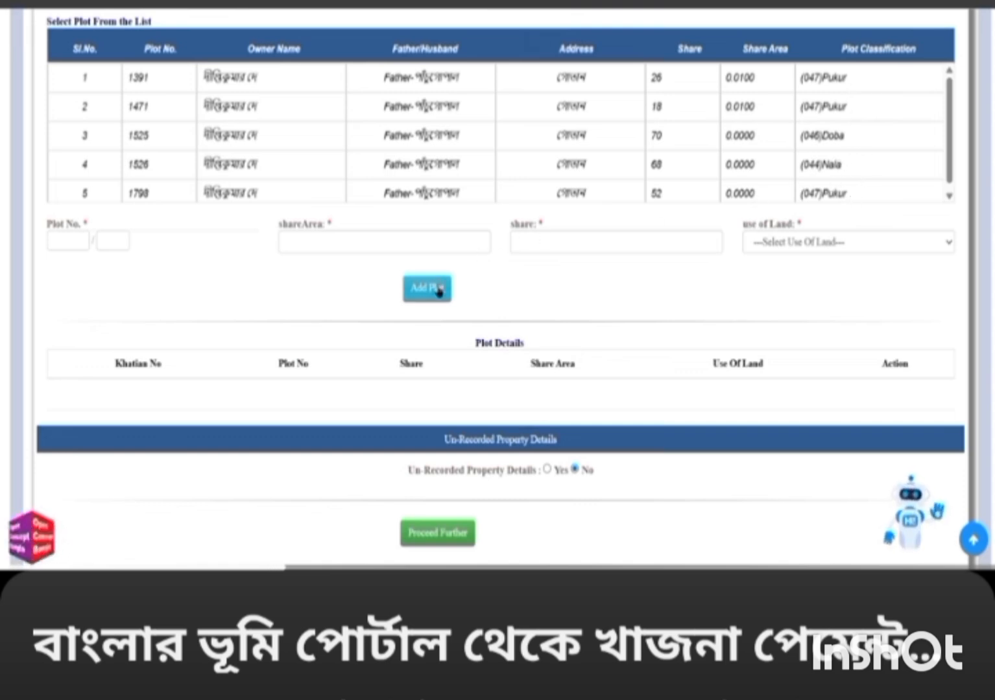
pyautogui.click(822, 89)
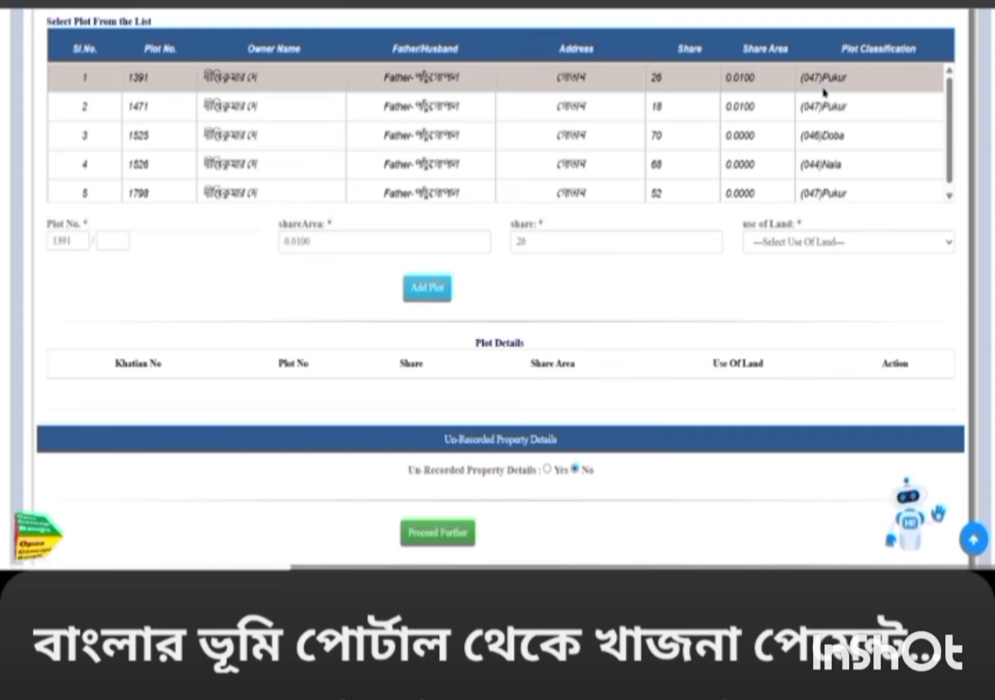
pyautogui.click(800, 245)
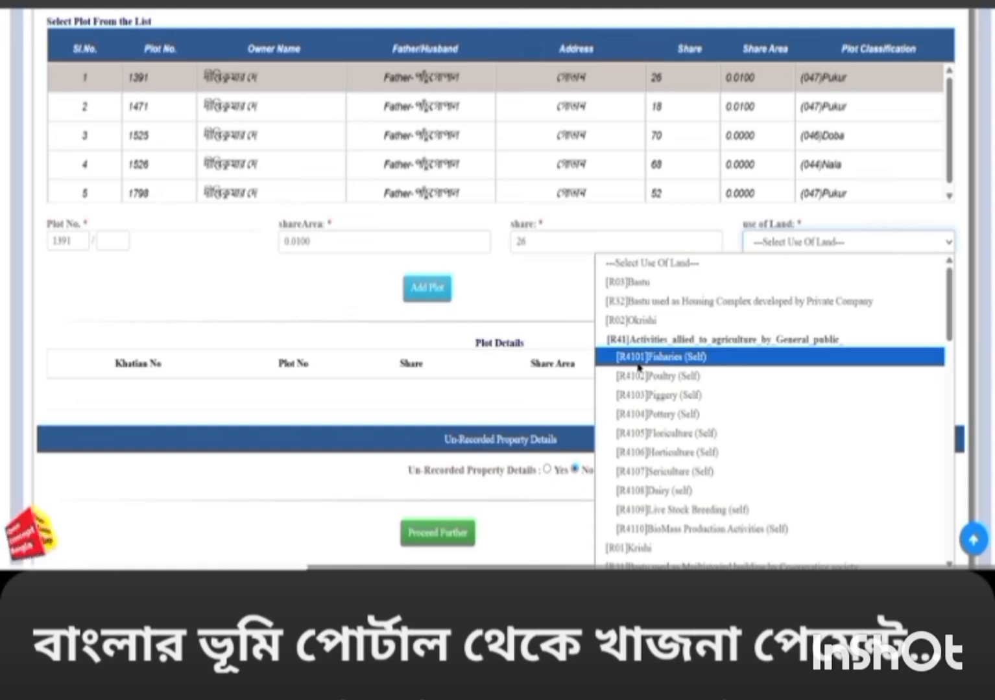
pyautogui.click(657, 356)
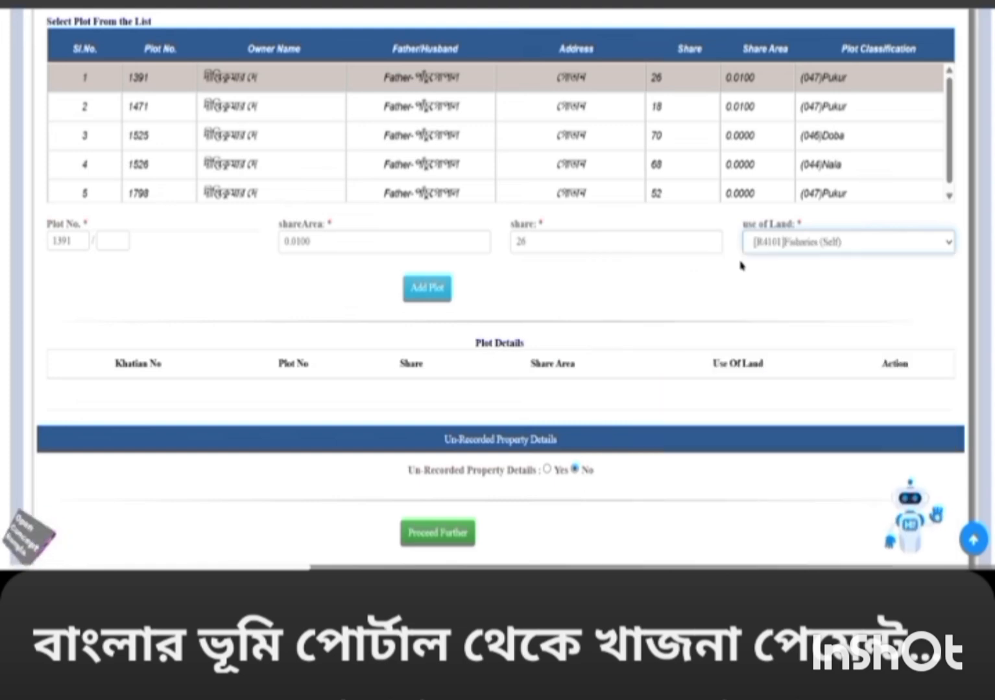
pyautogui.click(428, 290)
# Add plot 1471 to the plot details with land use [R4101]Fisharies (Self).
pyautogui.click(805, 107)
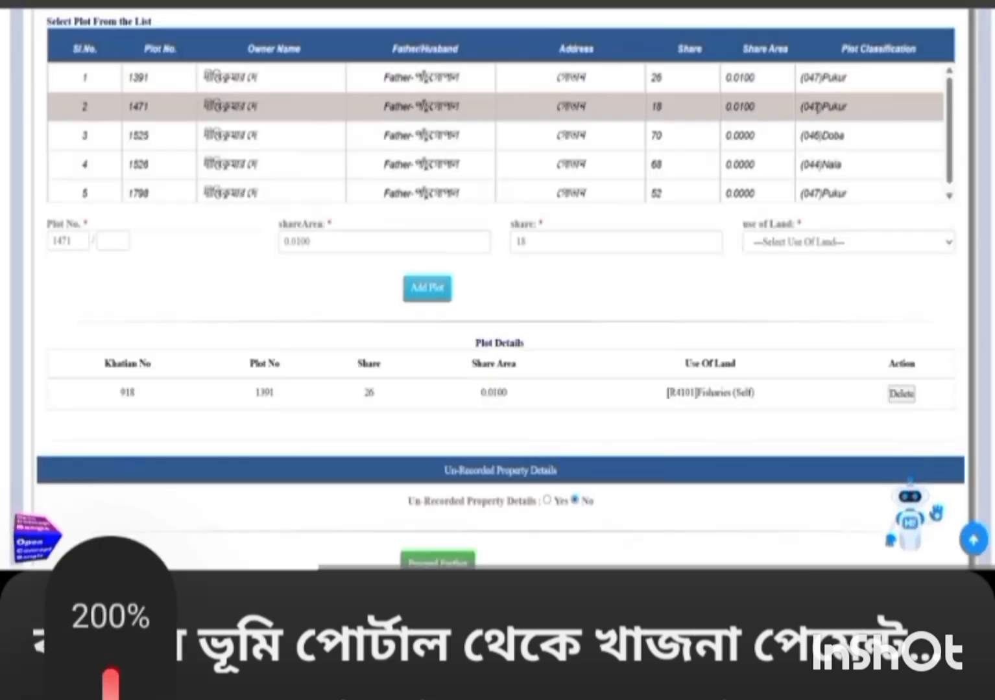
pyautogui.click(812, 242)
pyautogui.click(658, 353)
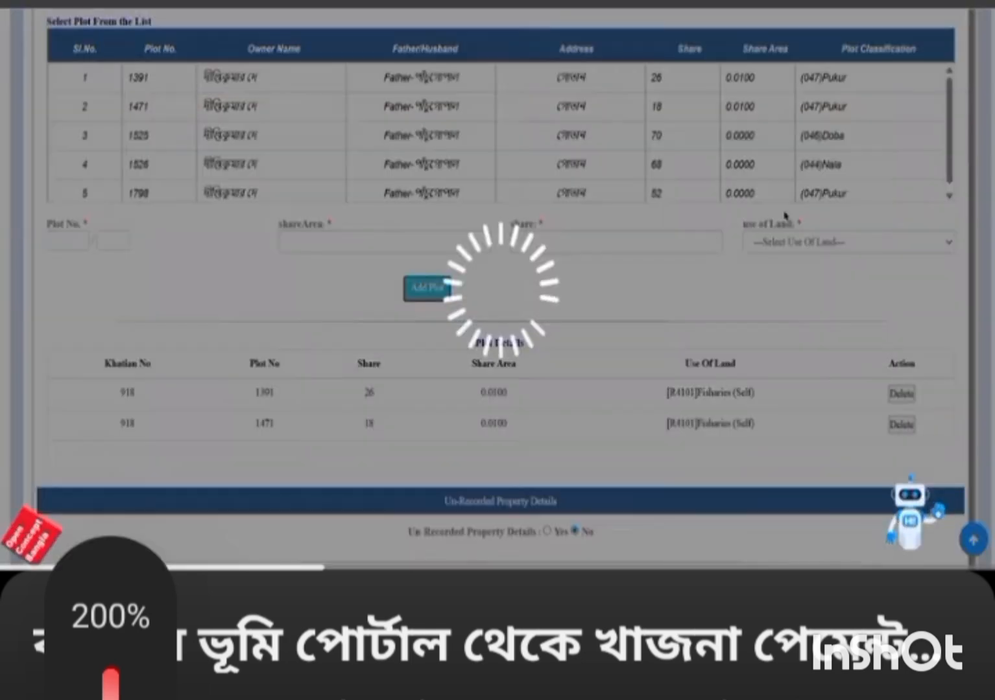
# Choose plot 1526 and look through the land use options to assign it [R4101]Fisharies (Self).
pyautogui.click(805, 164)
pyautogui.click(848, 242)
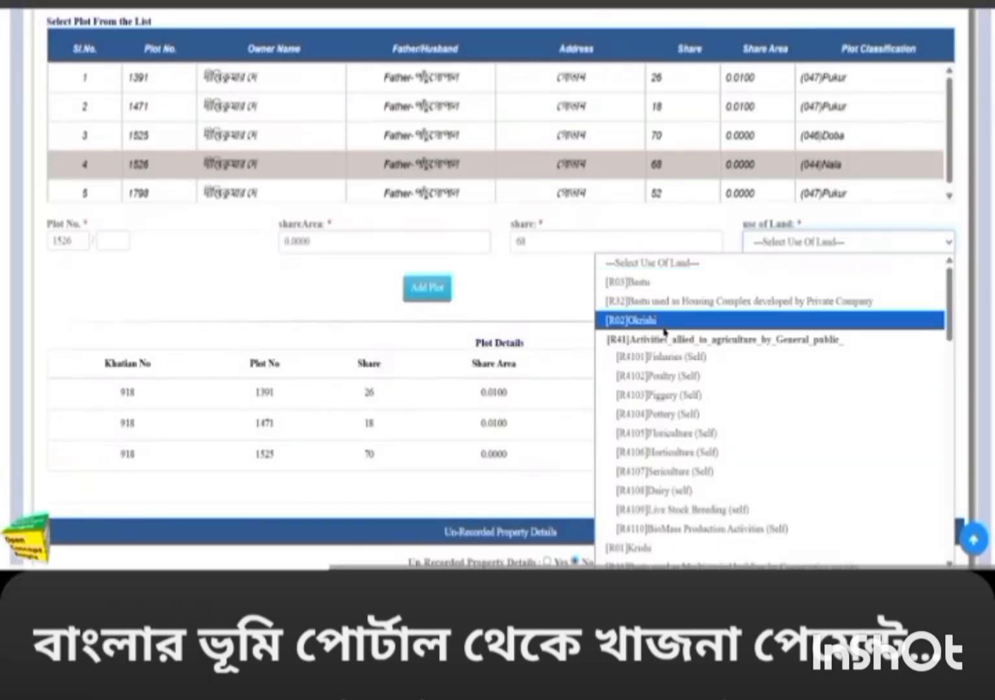
pyautogui.scroll(-10, 674, 353)
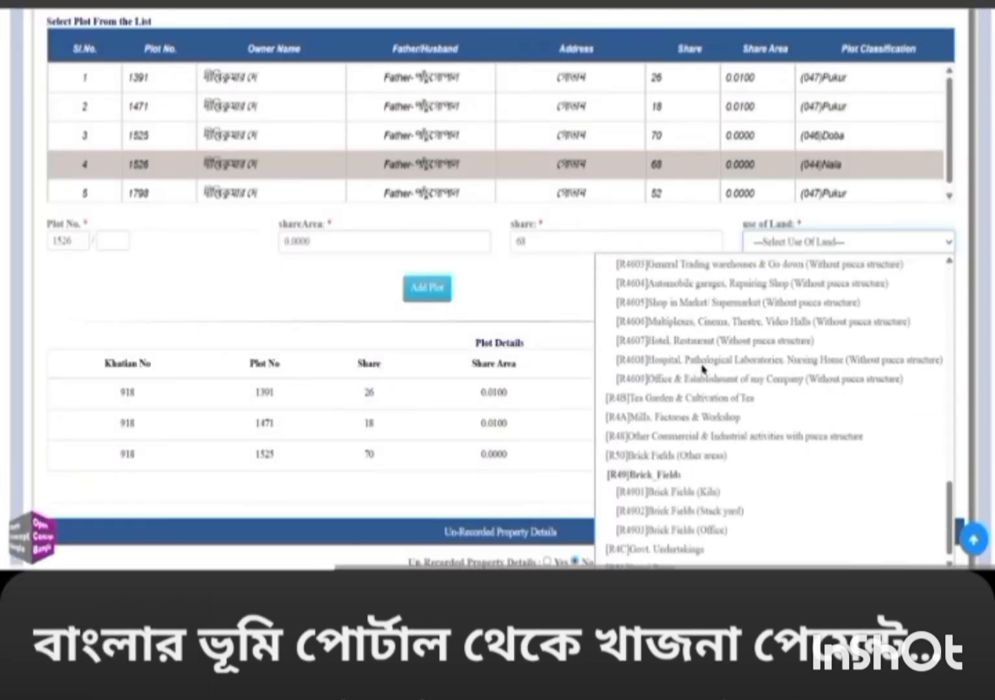
pyautogui.scroll(10, 772, 438)
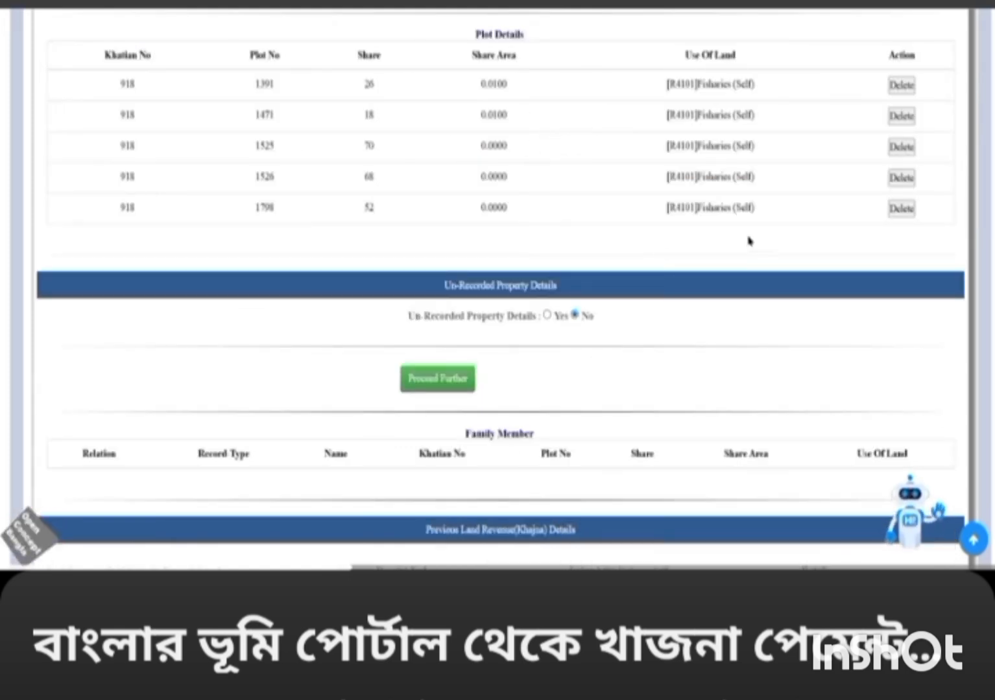
# Proceed with the added plots, declare that no family member has land, and check the last revenue year paid.
pyautogui.scroll(-5, 752, 188)
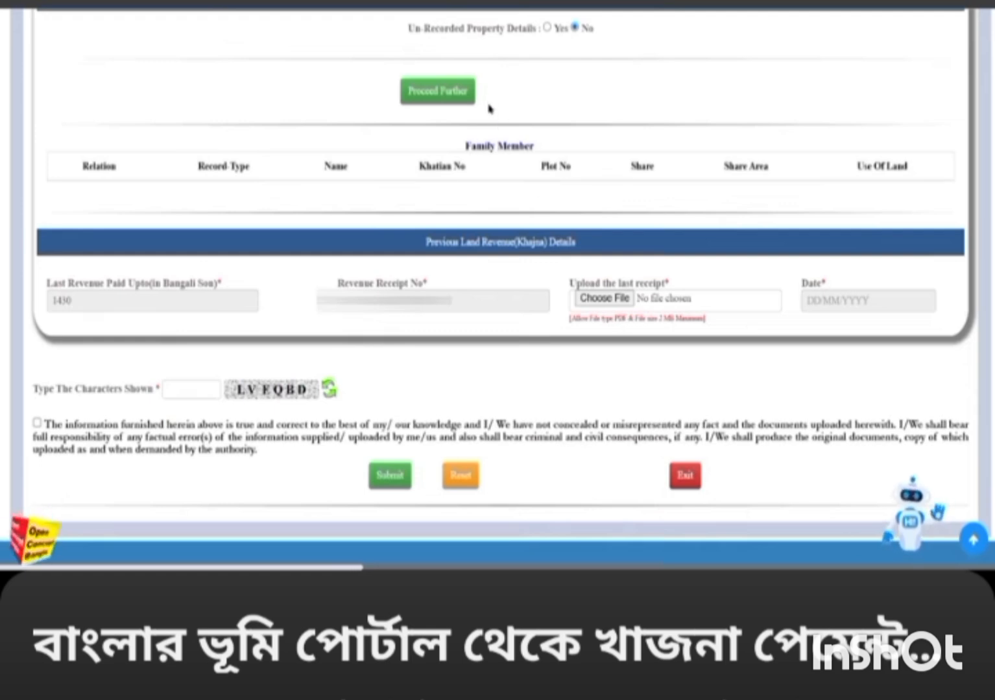
pyautogui.click(438, 94)
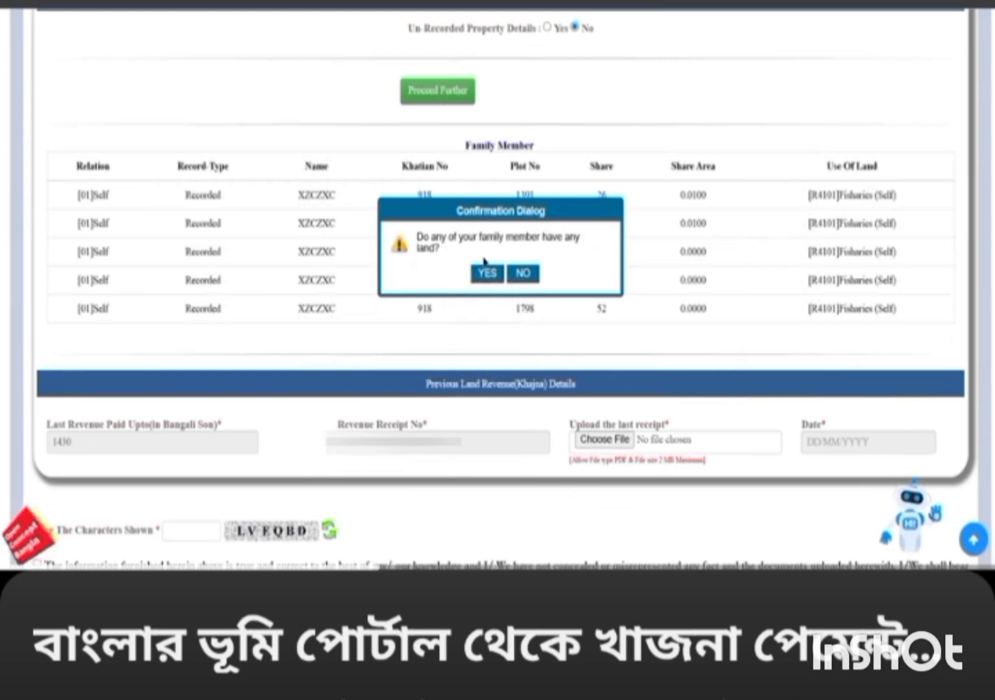
pyautogui.click(523, 274)
pyautogui.scroll(-5, 283, 180)
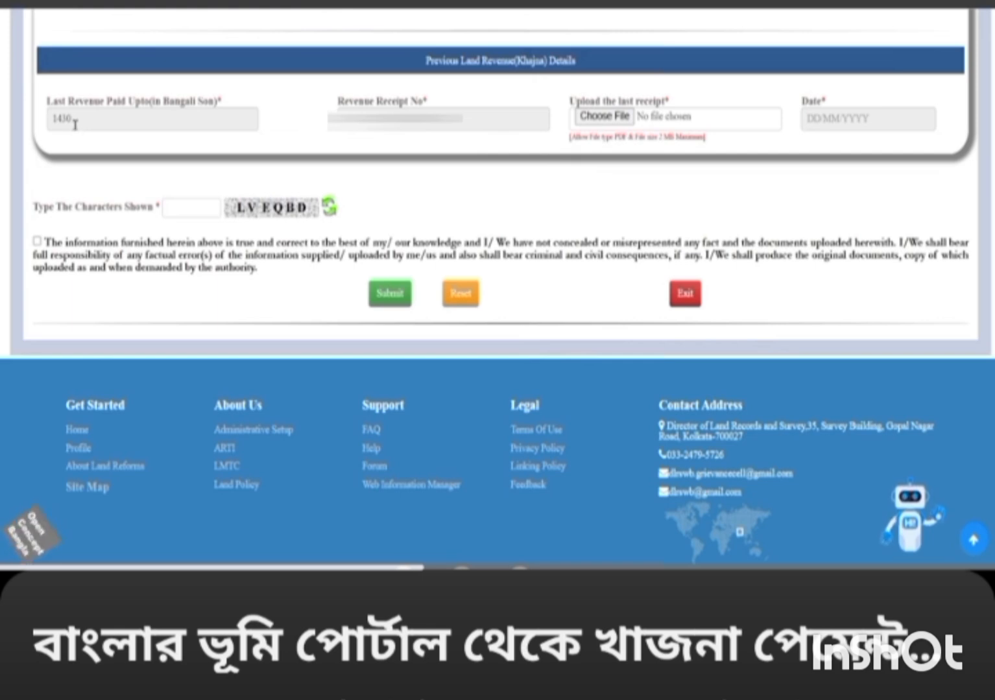
pyautogui.moveTo(74, 123); pyautogui.dragTo(52, 119)
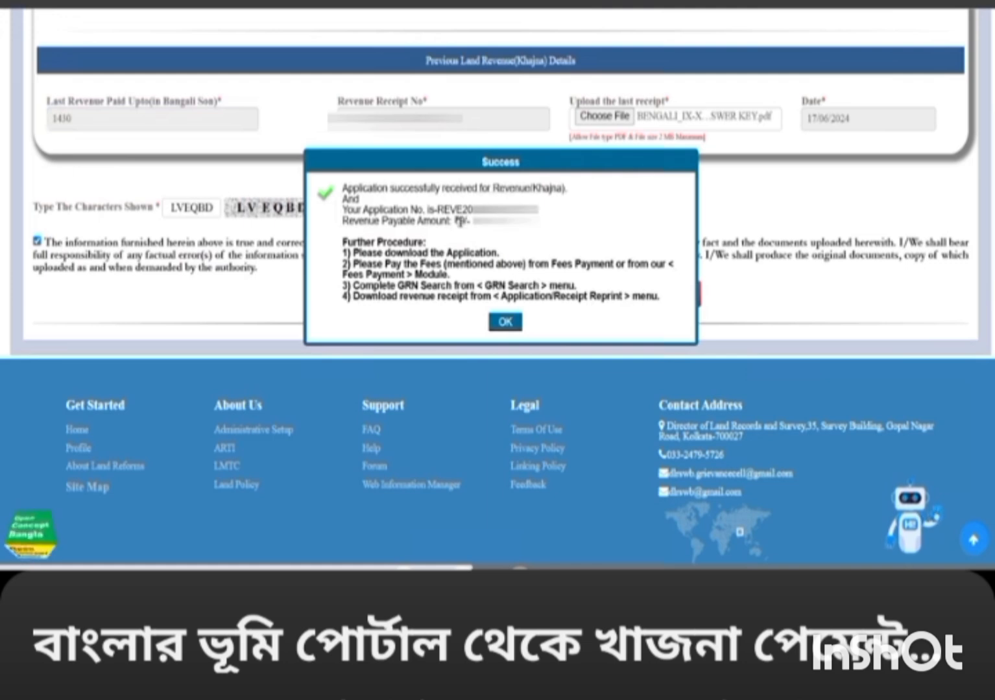
# Check the payable amount in the application confirmation, close it, and open fees payment past its disclaimer.
pyautogui.moveTo(460, 222); pyautogui.dragTo(469, 221)
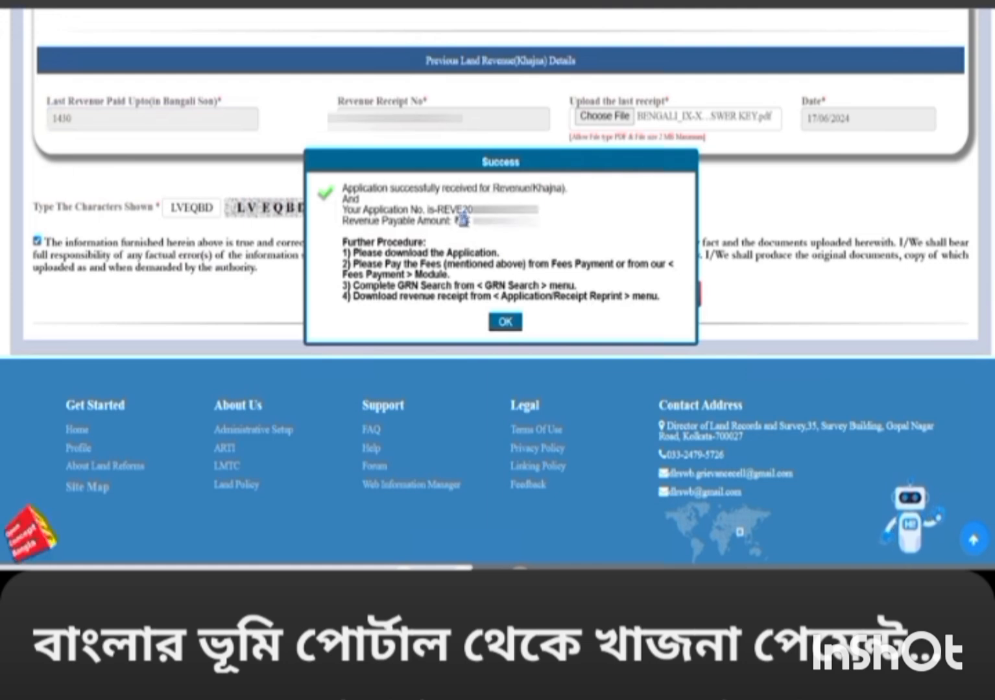
pyautogui.click(506, 322)
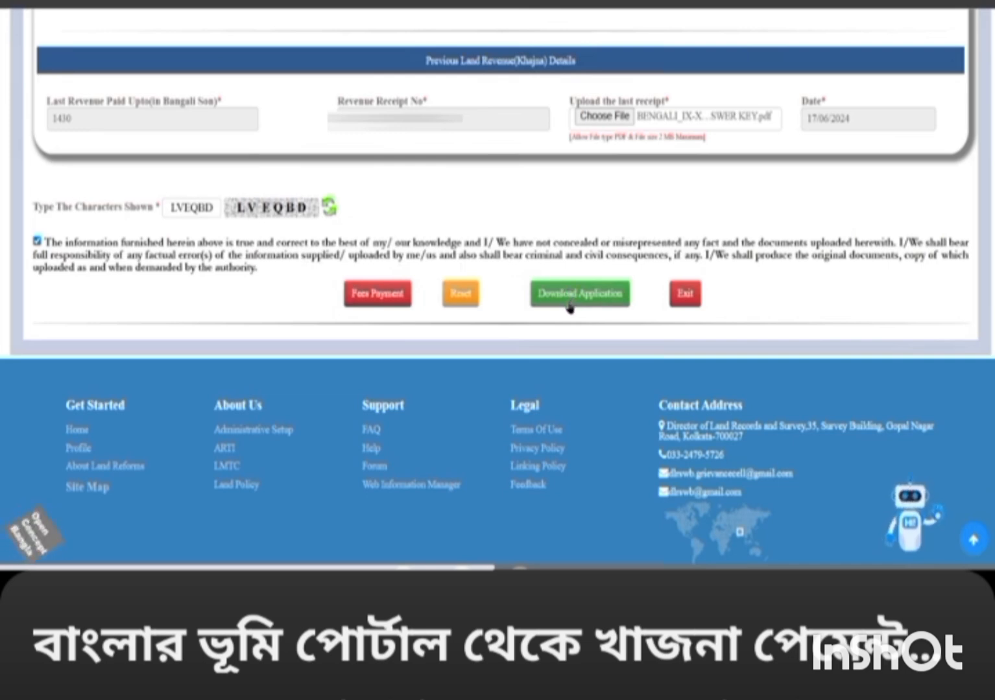
pyautogui.click(382, 299)
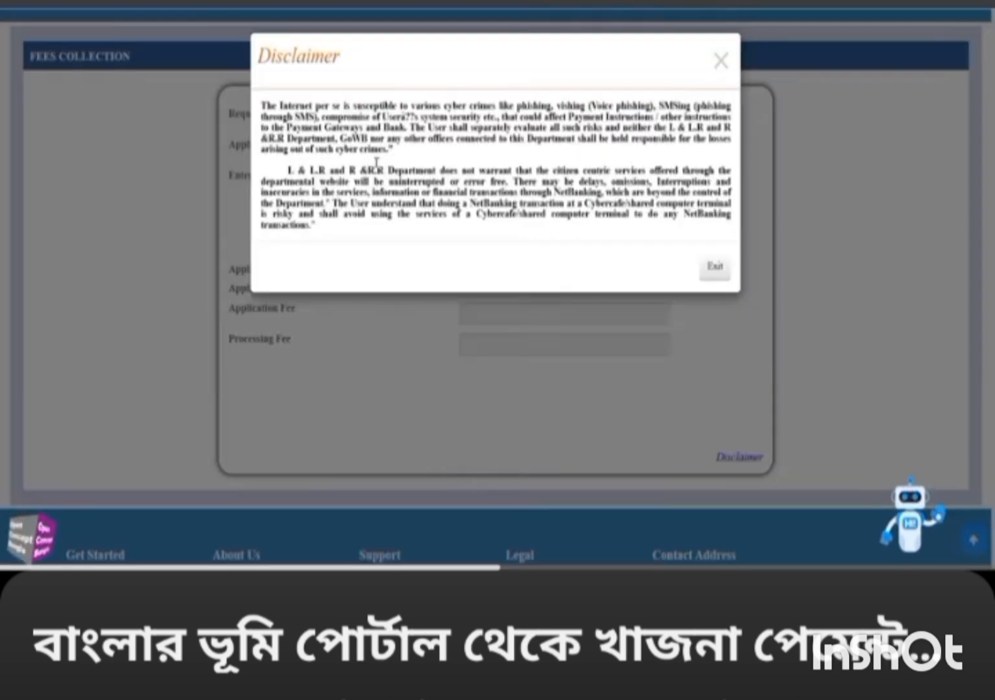
pyautogui.click(716, 271)
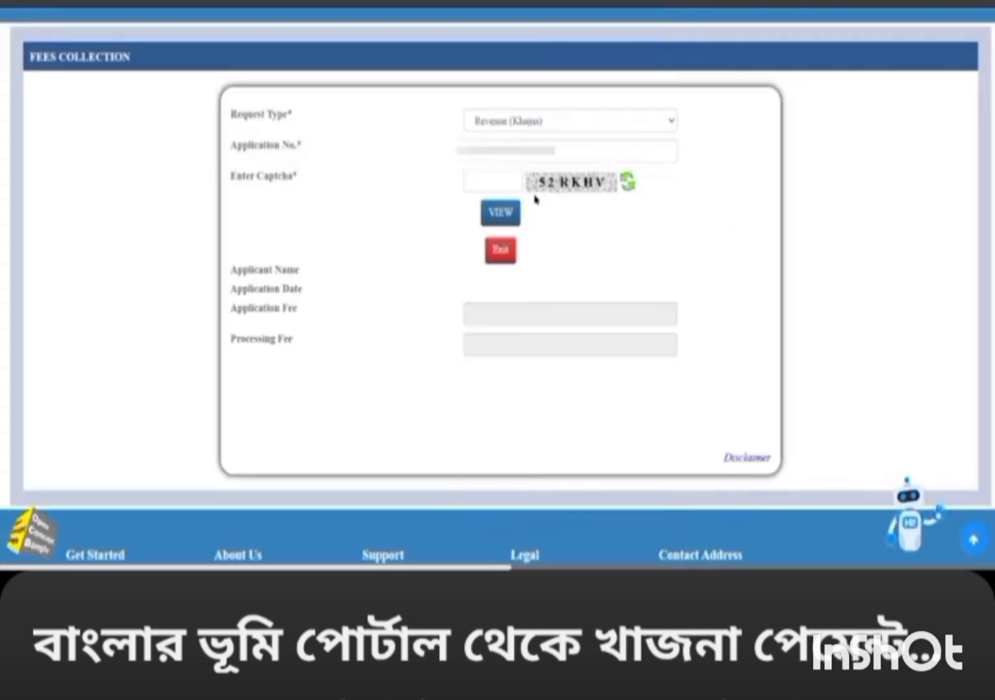
# View the application's fee details and continue to the GRIPS payment portal using SBI Epay.
pyautogui.click(508, 220)
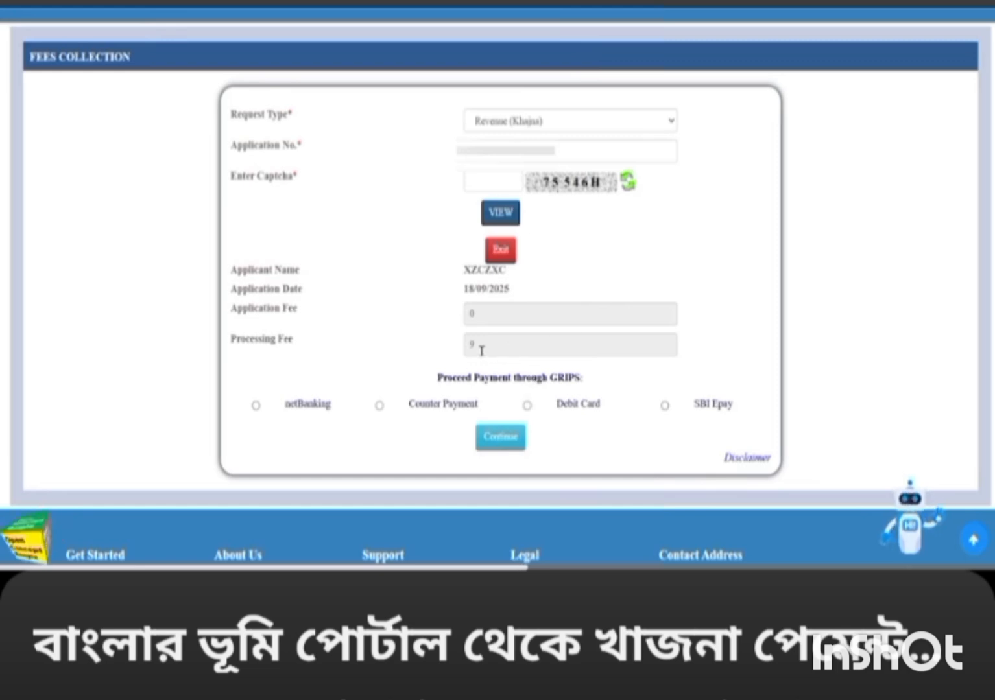
pyautogui.click(665, 405)
pyautogui.click(498, 437)
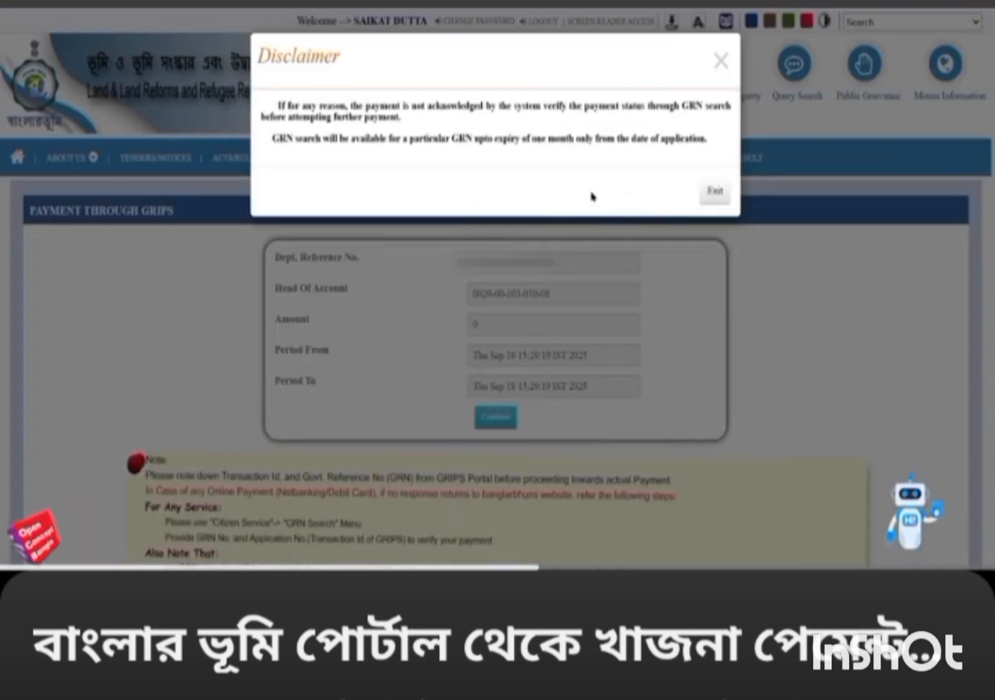
pyautogui.click(713, 192)
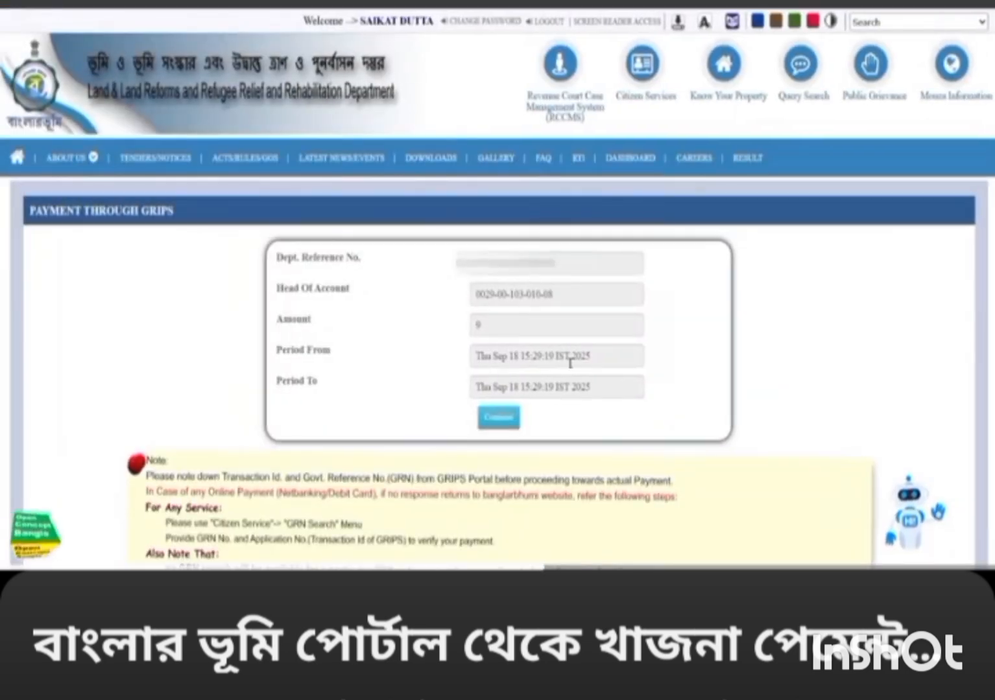
pyautogui.click(500, 419)
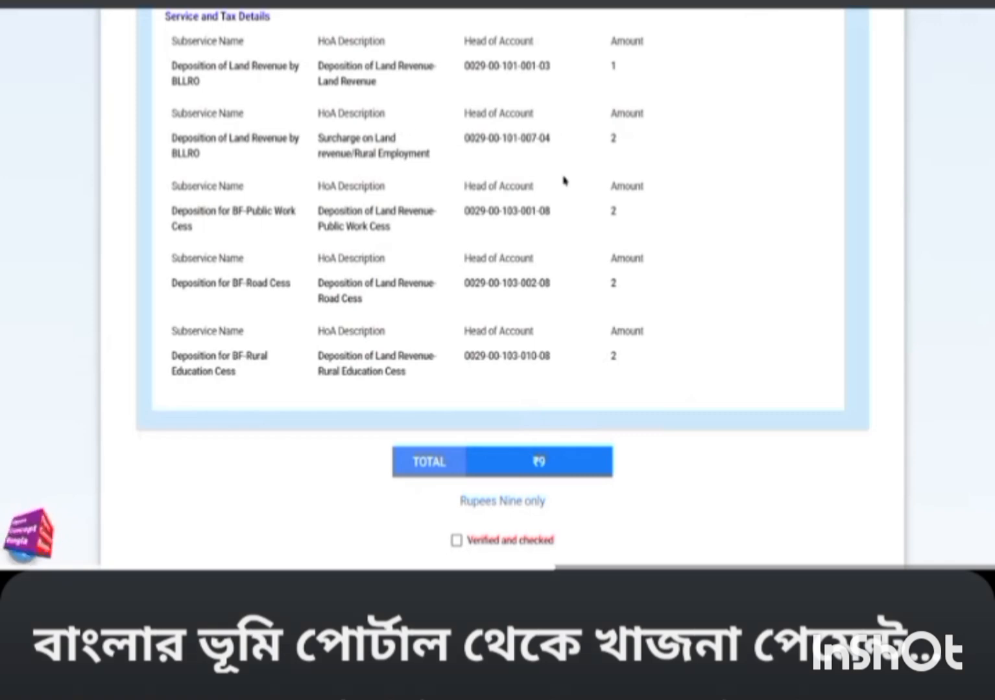
# Mark the payment's service and tax details as verified and checked, and proceed to payment mode selection.
pyautogui.scroll(-4, 538, 192)
pyautogui.scroll(-1, 538, 192)
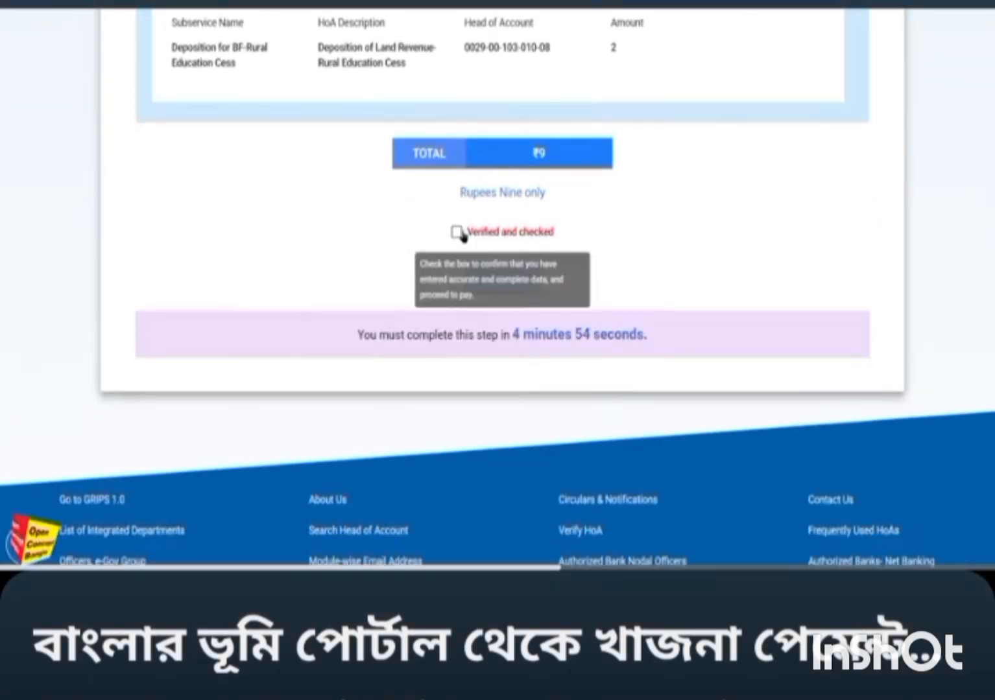
pyautogui.click(456, 232)
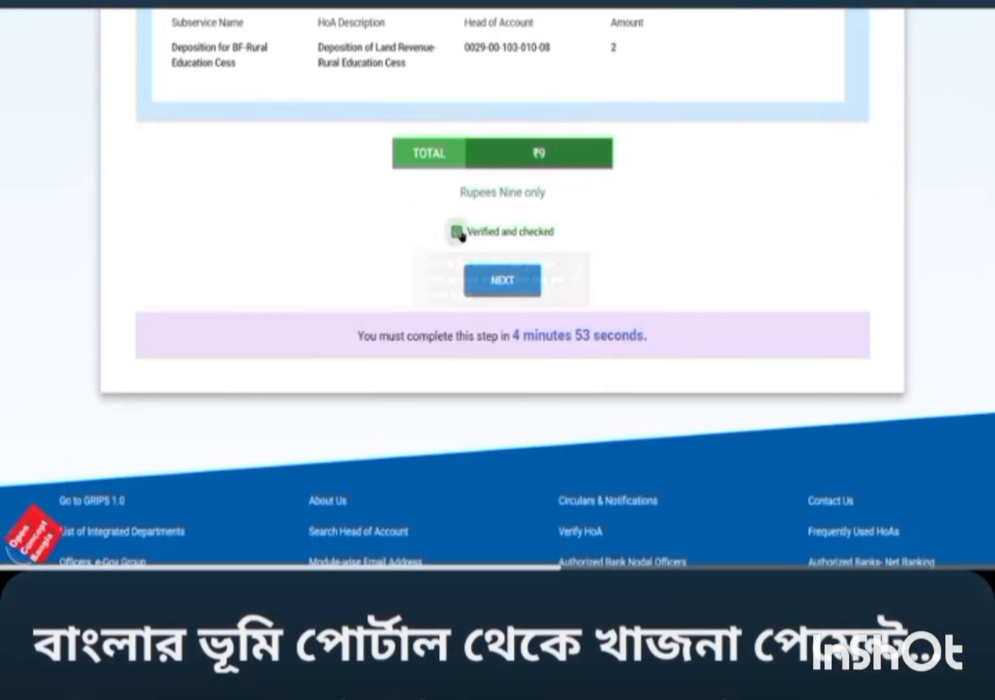
pyautogui.click(526, 284)
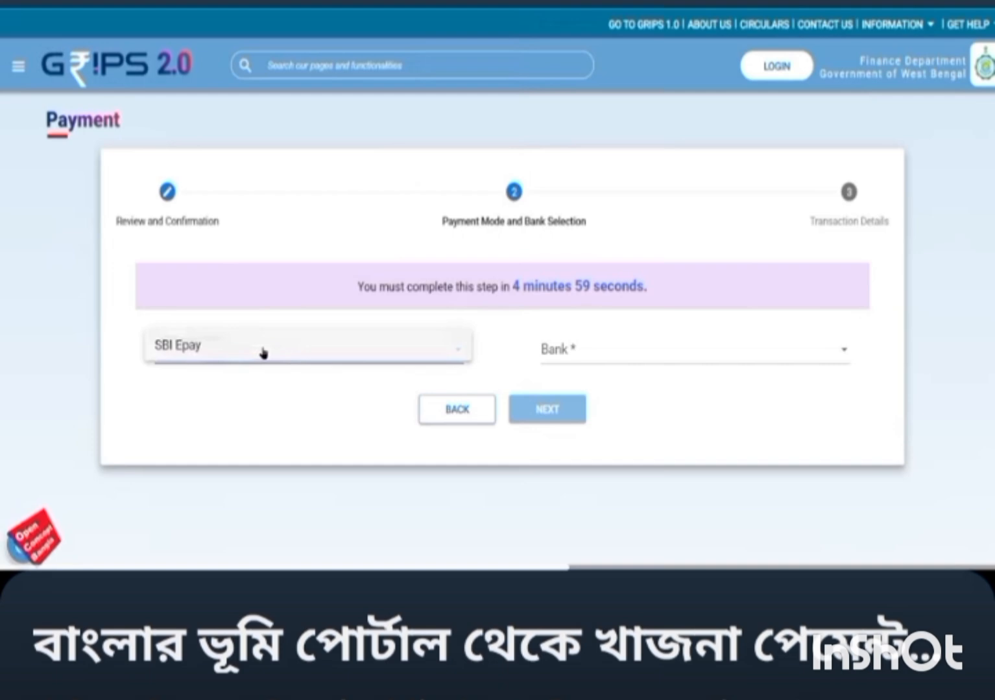
# Set the payment mode to SBI Epay through Payment Gateway/Bank and proceed to the transaction details.
pyautogui.click(187, 349)
pyautogui.click(551, 361)
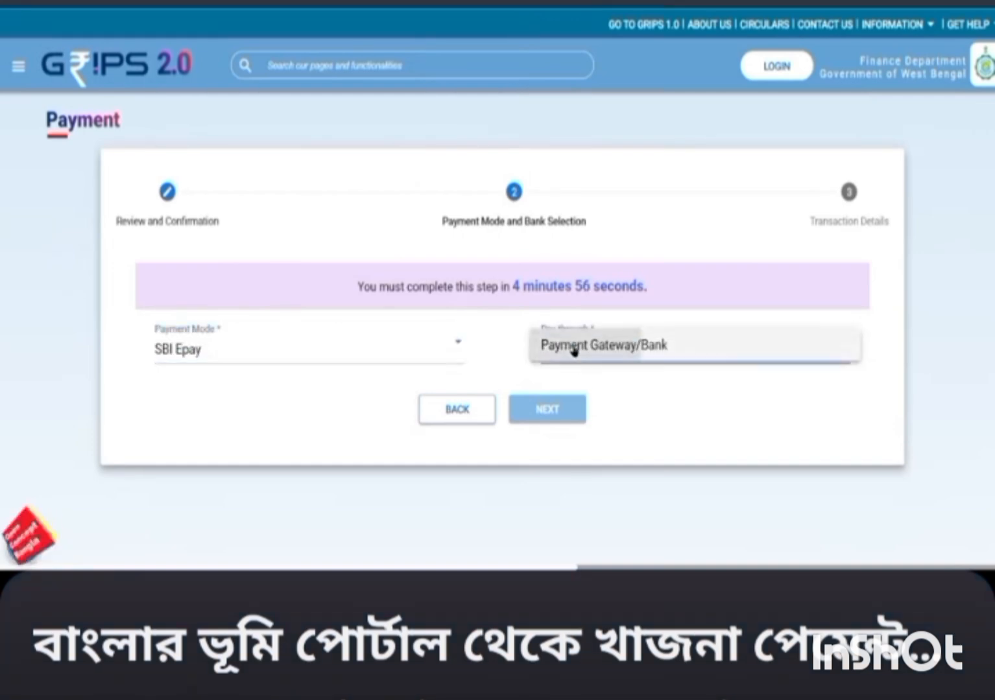
pyautogui.click(572, 350)
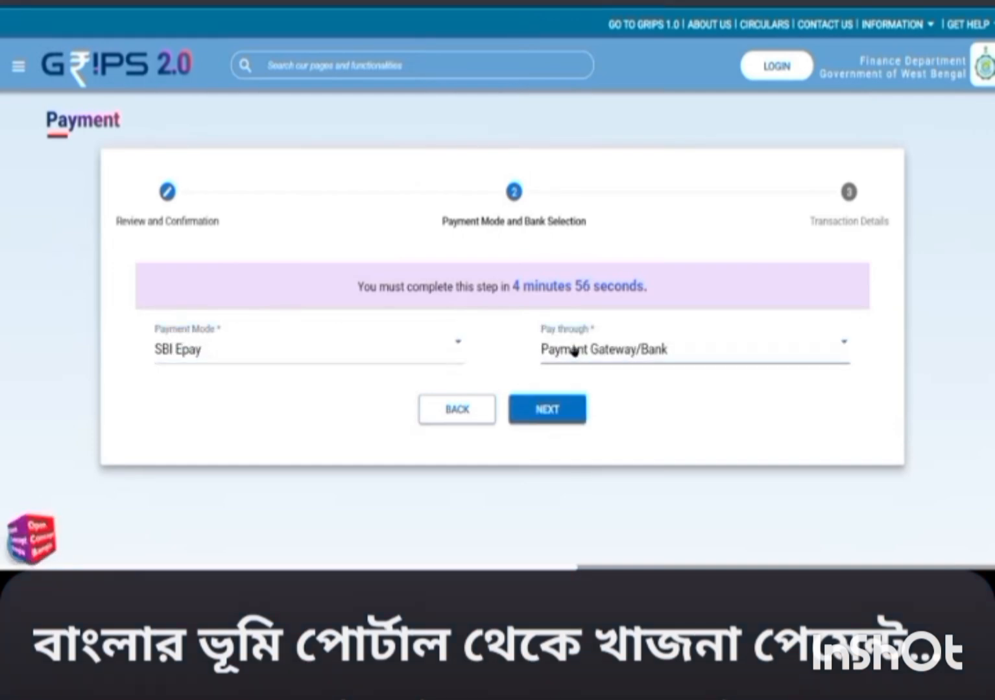
pyautogui.click(555, 420)
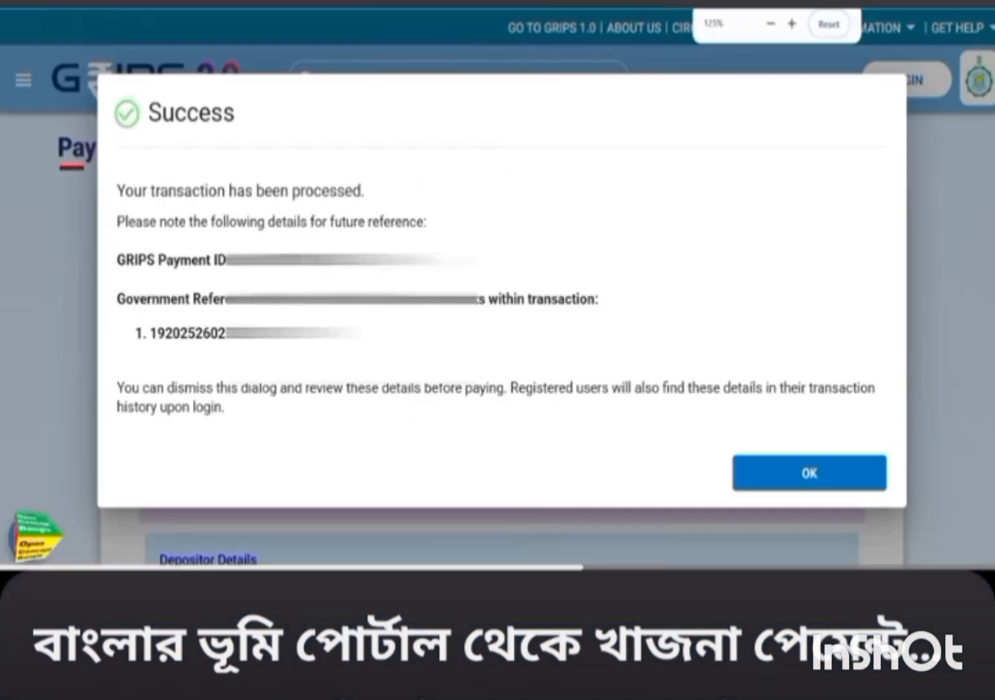
# Dismiss the transaction success notice, review the listed revenue and cess amounts, and proceed to pay.
pyautogui.click(793, 470)
pyautogui.scroll(-10, 505, 344)
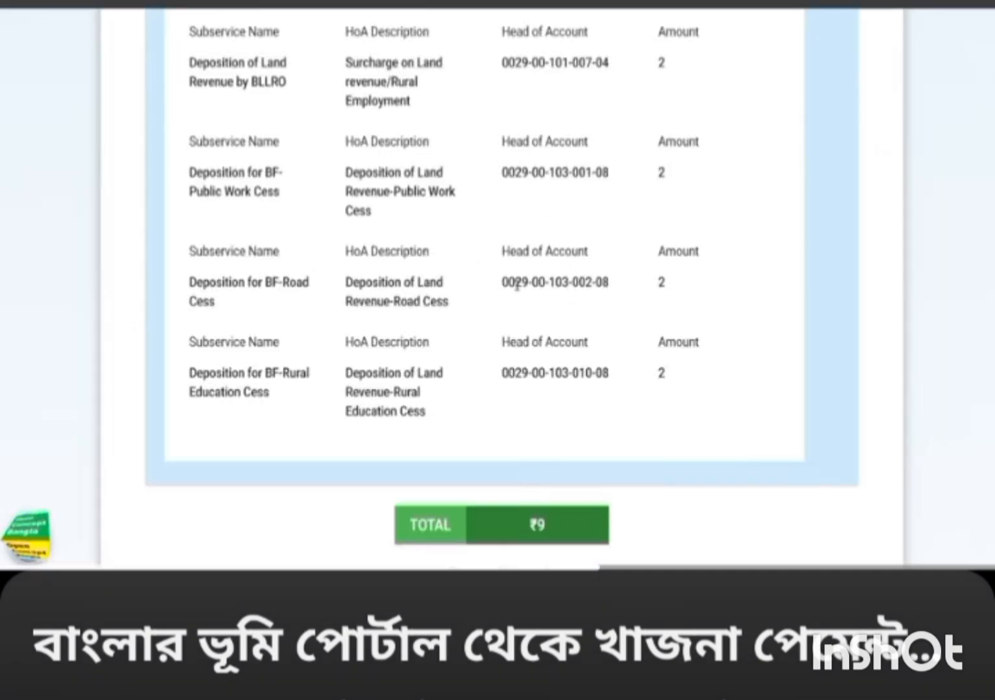
pyautogui.scroll(-3, 513, 285)
pyautogui.scroll(-3, 517, 380)
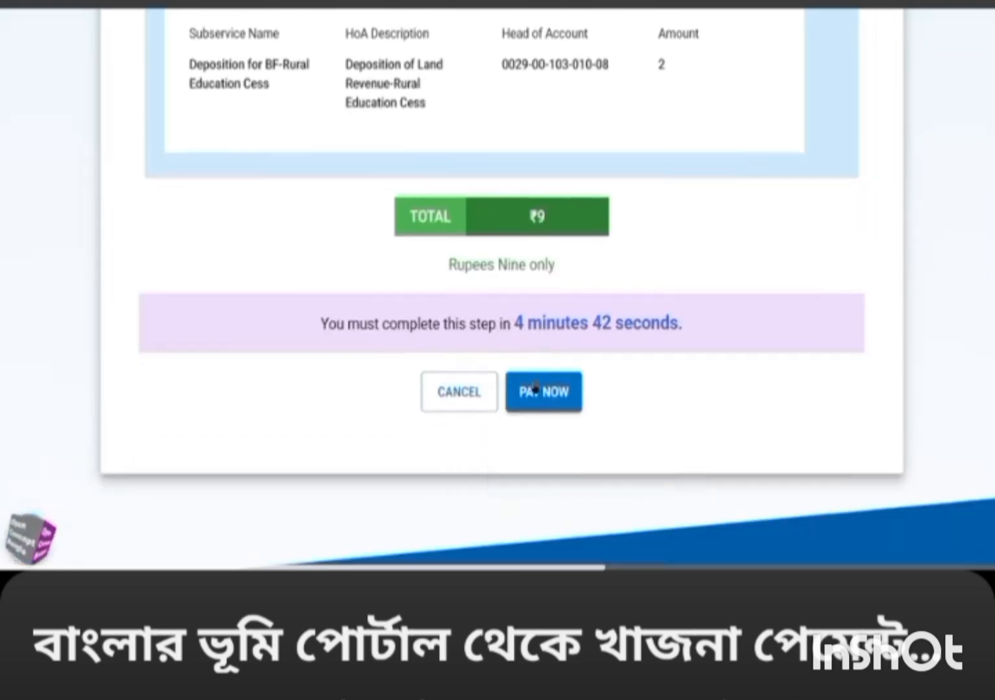
pyautogui.click(554, 393)
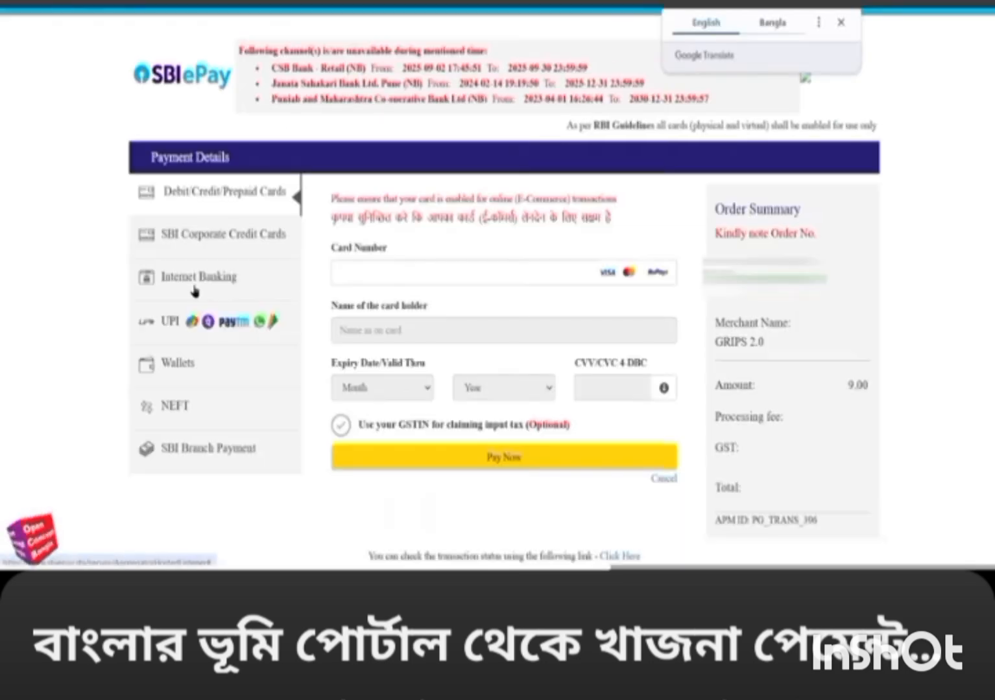
# Choose UPI with the UPI QR option as the SBI ePay payment method and pay the fee.
pyautogui.click(188, 321)
pyautogui.click(437, 235)
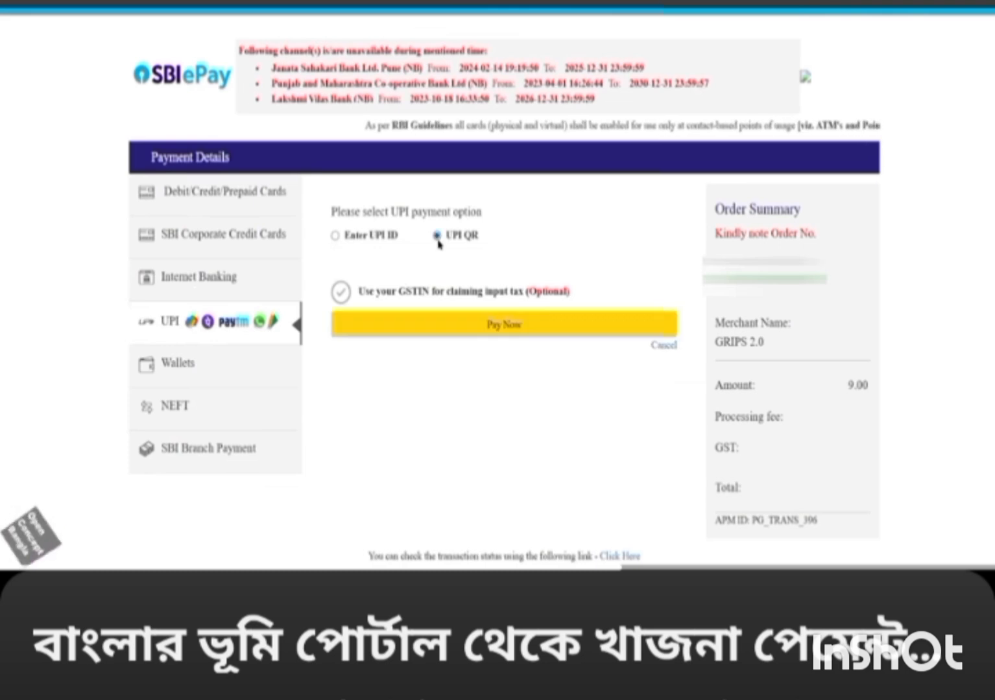
pyautogui.click(532, 324)
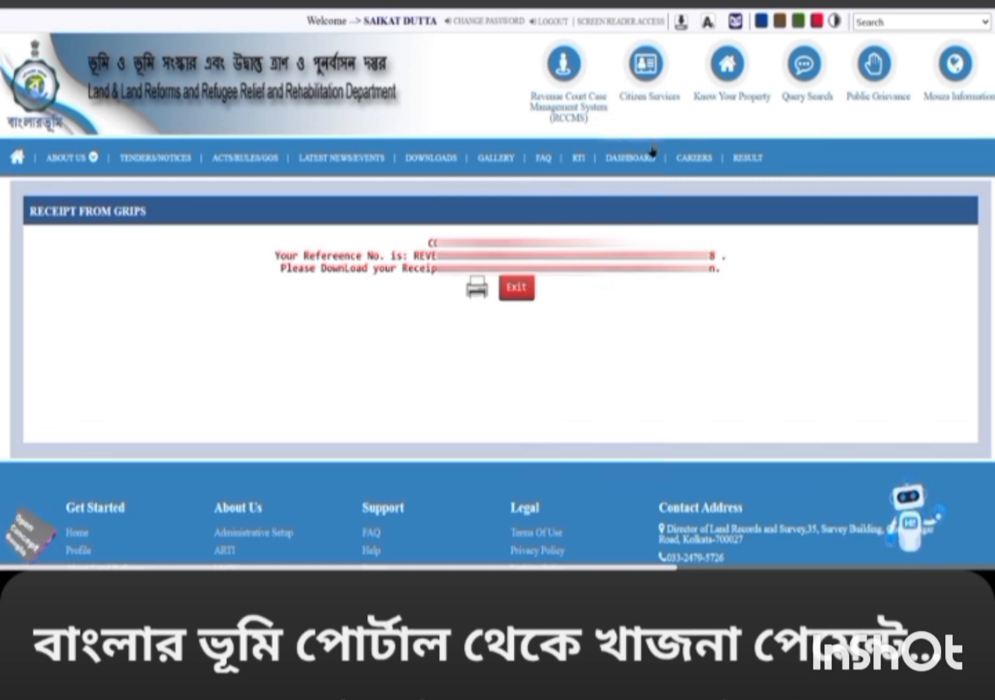
# Open Application/Report Reprint from the Banglarbhumi citizen services and set the reprint type to Revenue Receipt.
pyautogui.click(647, 65)
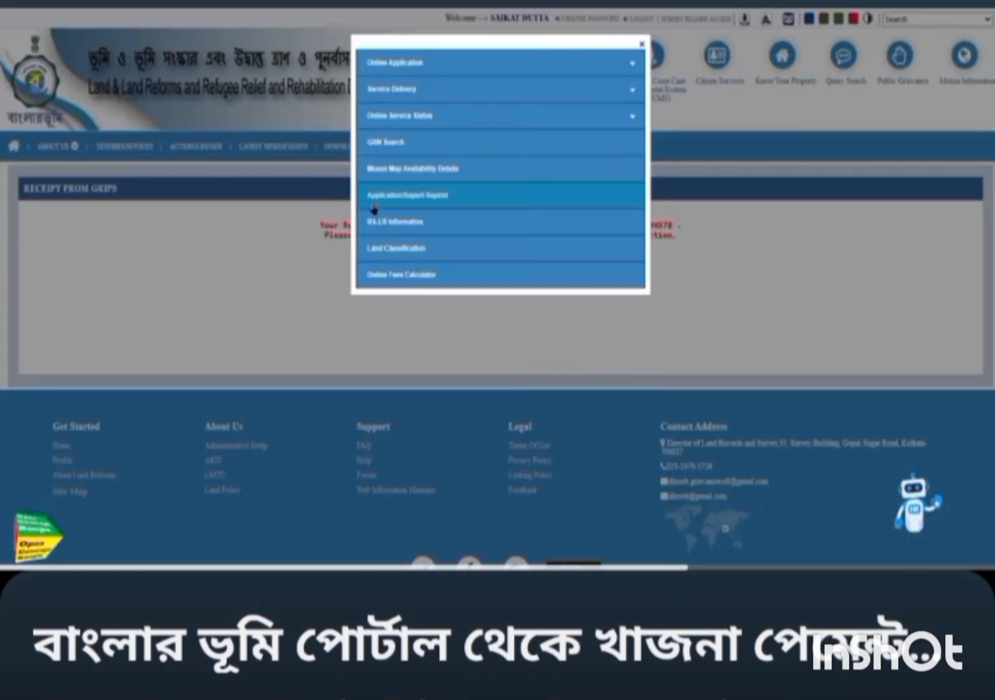
pyautogui.click(422, 205)
pyautogui.click(497, 240)
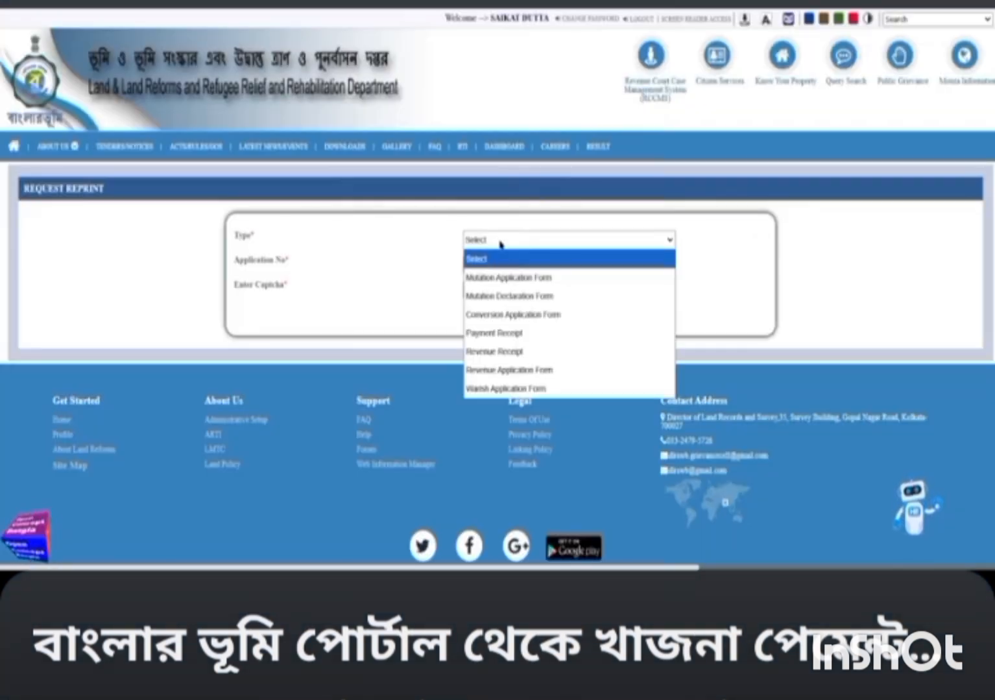
pyautogui.click(522, 352)
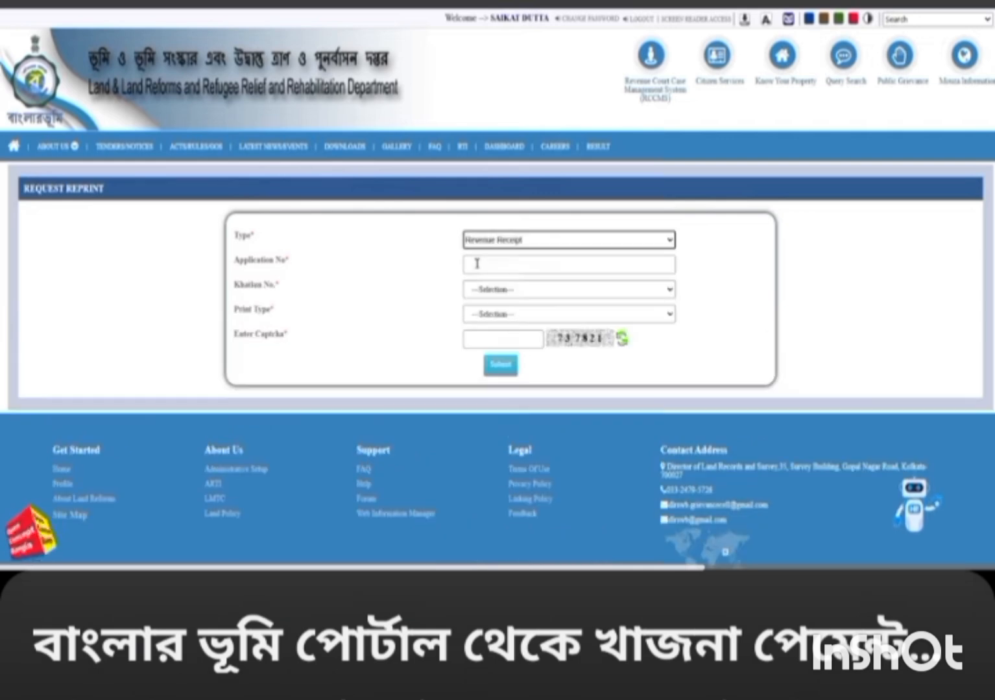
# Fill in the application number for the reprint request, with its khatian number and Bengali as the print type.
pyautogui.click(477, 263)
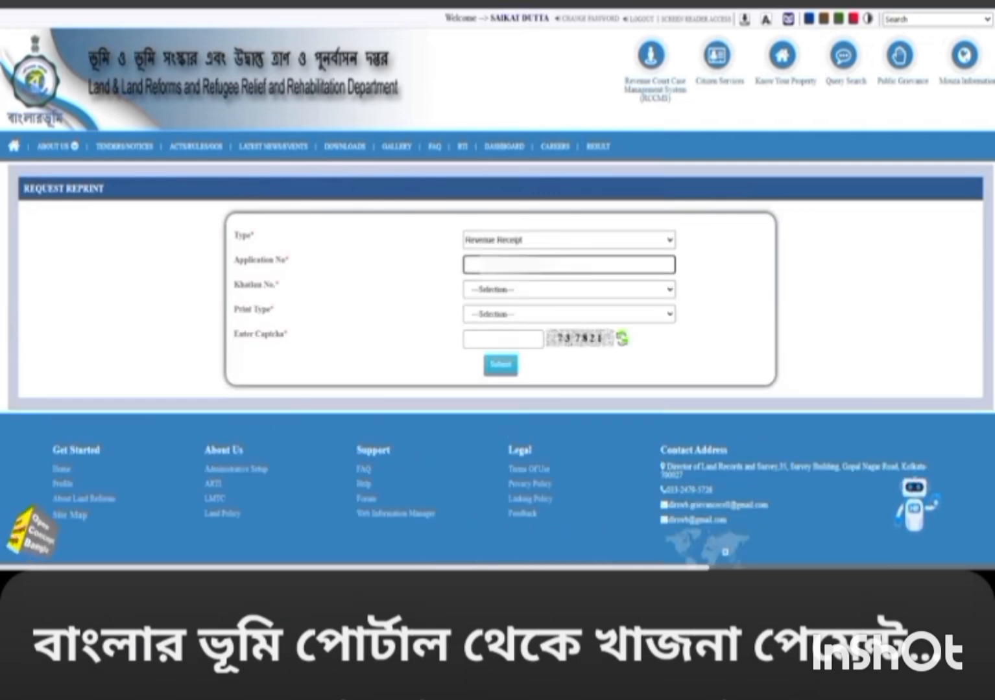
pyautogui.hotkey('ctrl', 'v')
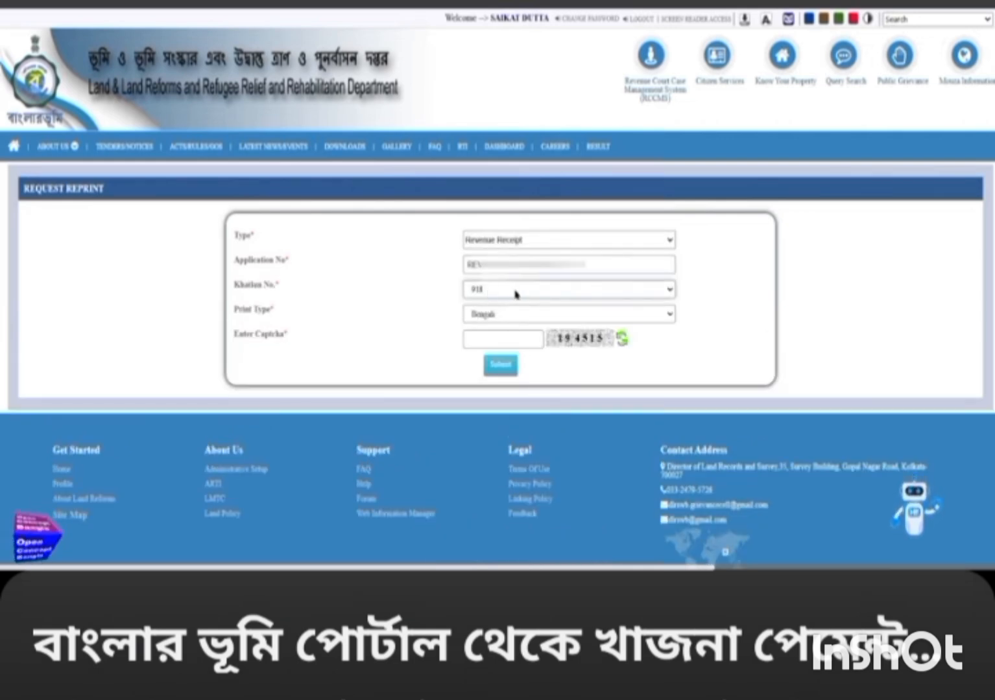
pyautogui.click(499, 317)
pyautogui.click(499, 316)
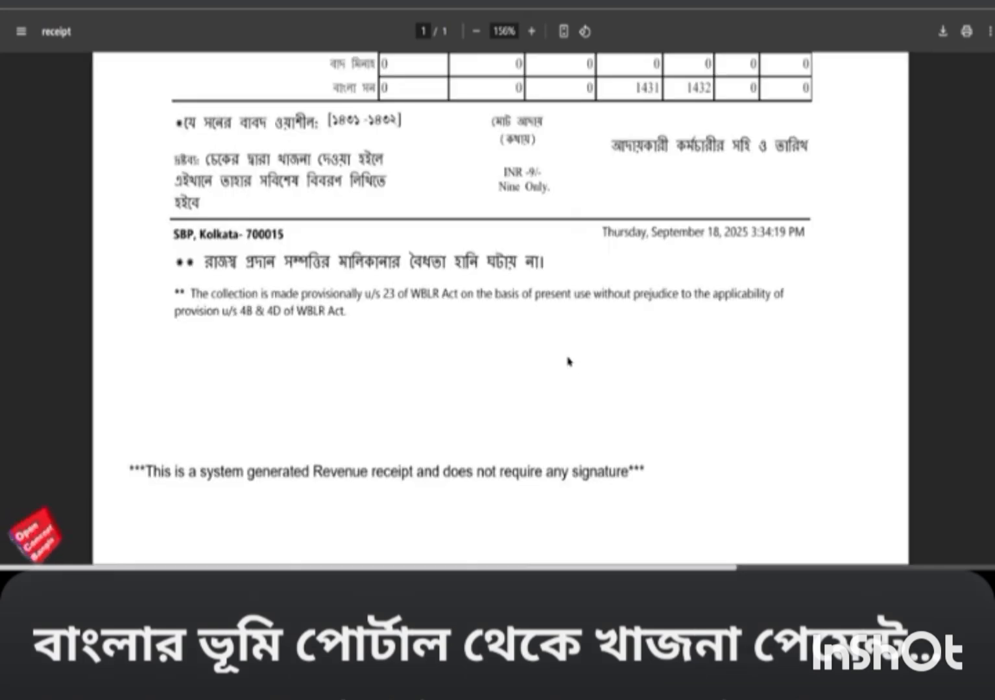
# Examine the lower part of the revenue receipt for the paid years, collected amount and issue date.
pyautogui.hotkey('ctrl', 'a')
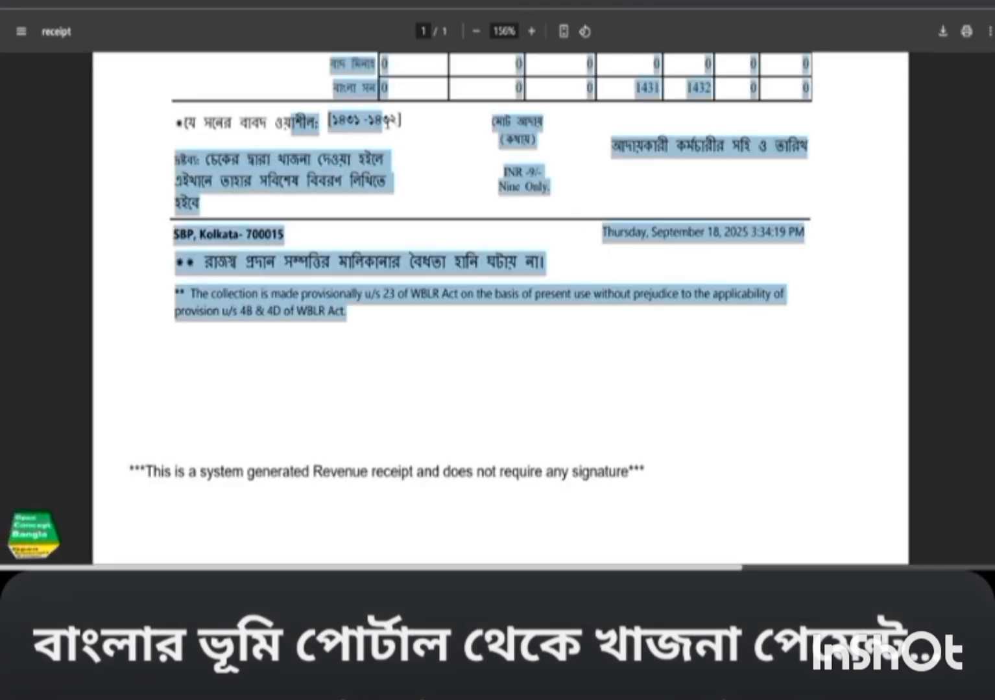
pyautogui.click(480, 198)
pyautogui.moveTo(595, 230); pyautogui.dragTo(833, 238)
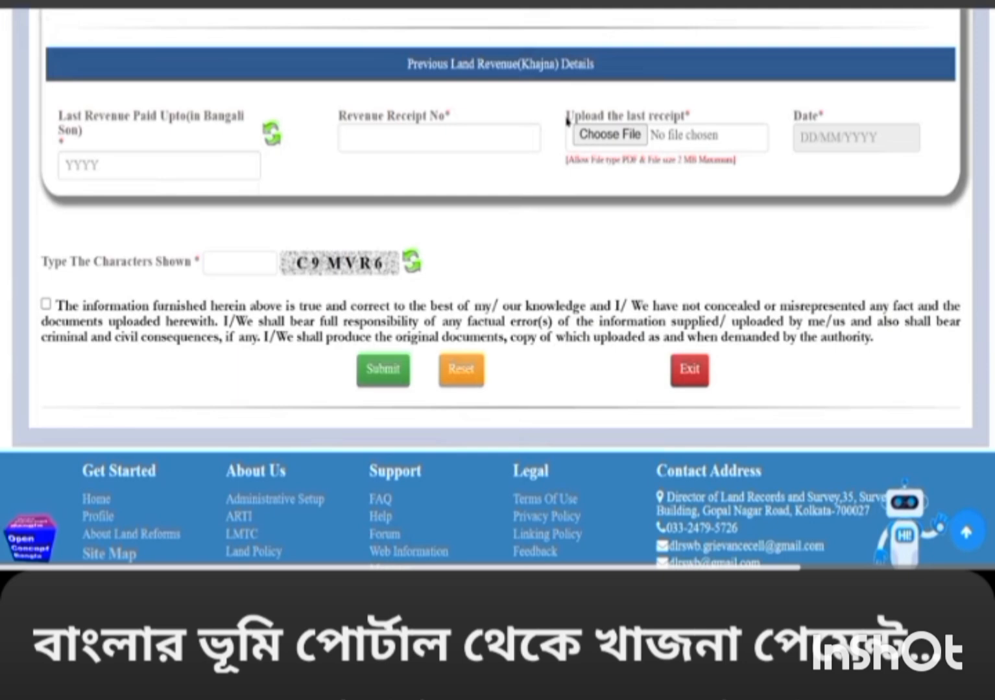
# Check the last-receipt upload requirement under Previous Land Revenue (Khajna) Details in the application form.
pyautogui.moveTo(565, 117); pyautogui.dragTo(635, 148)
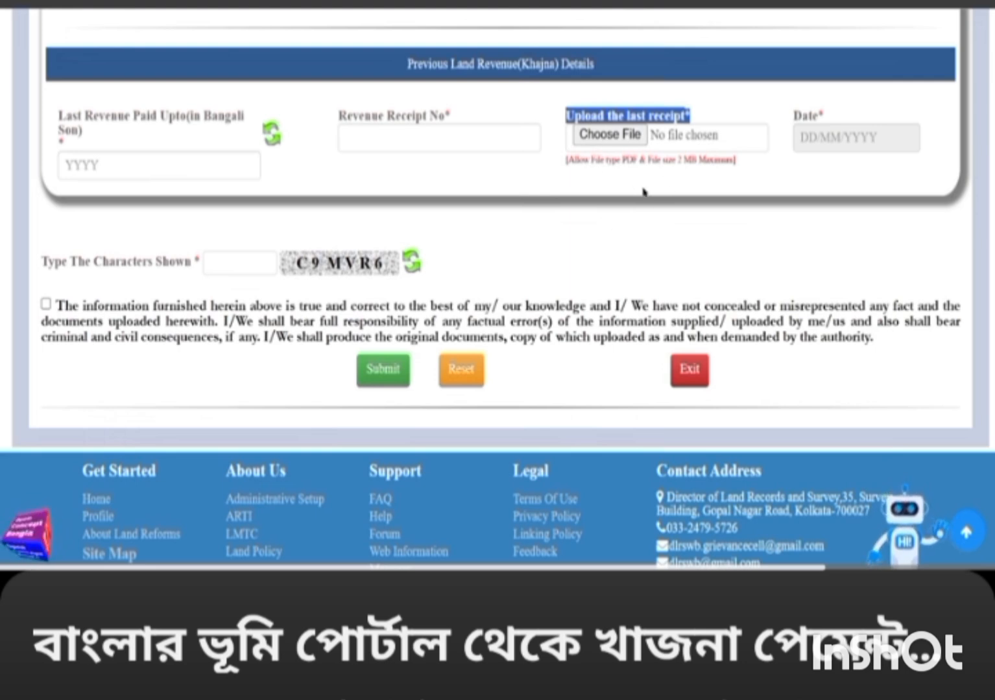
pyautogui.scroll(2, 644, 192)
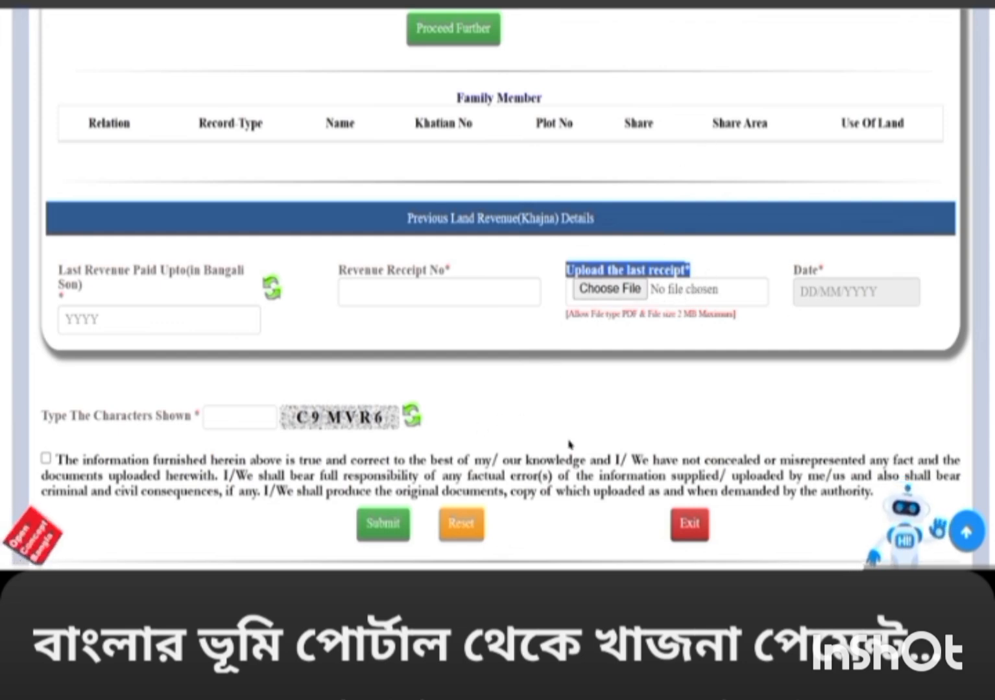
pyautogui.click(606, 350)
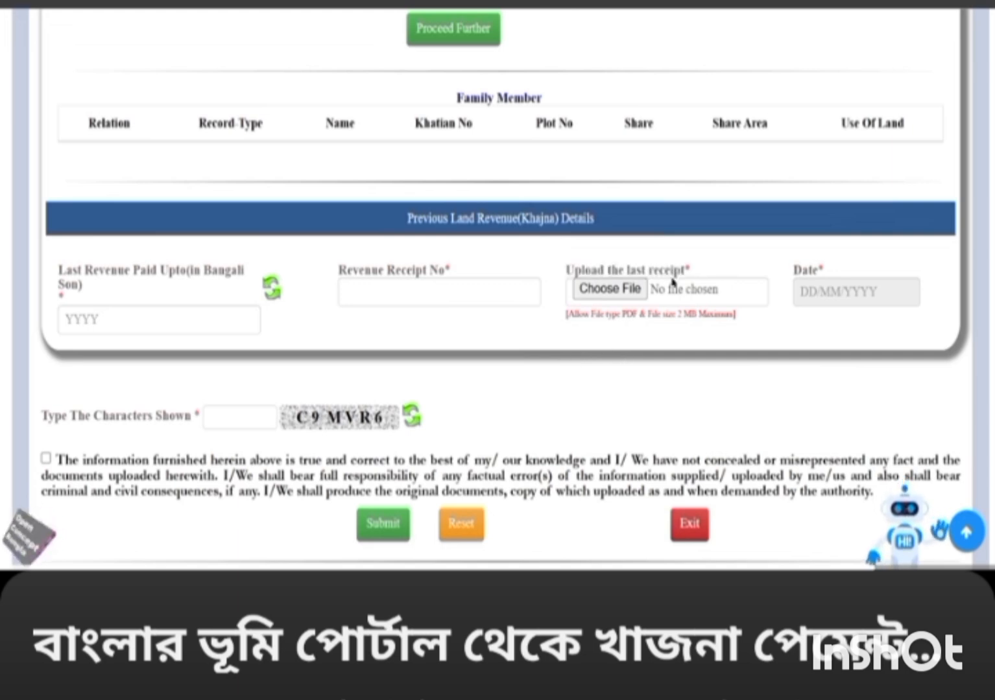